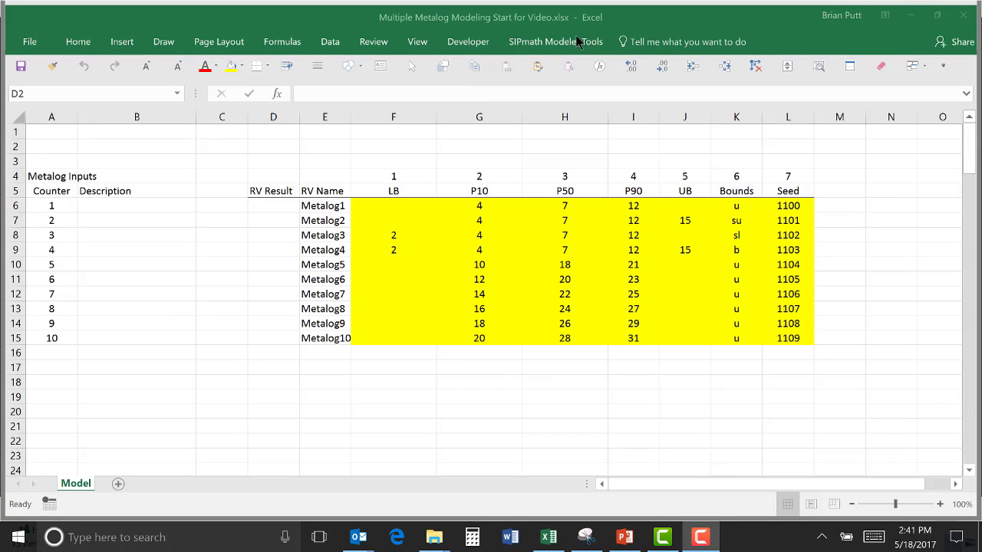
Step: Initialize SIPmath in Generate Mode with 1000 trials
click(565, 43)
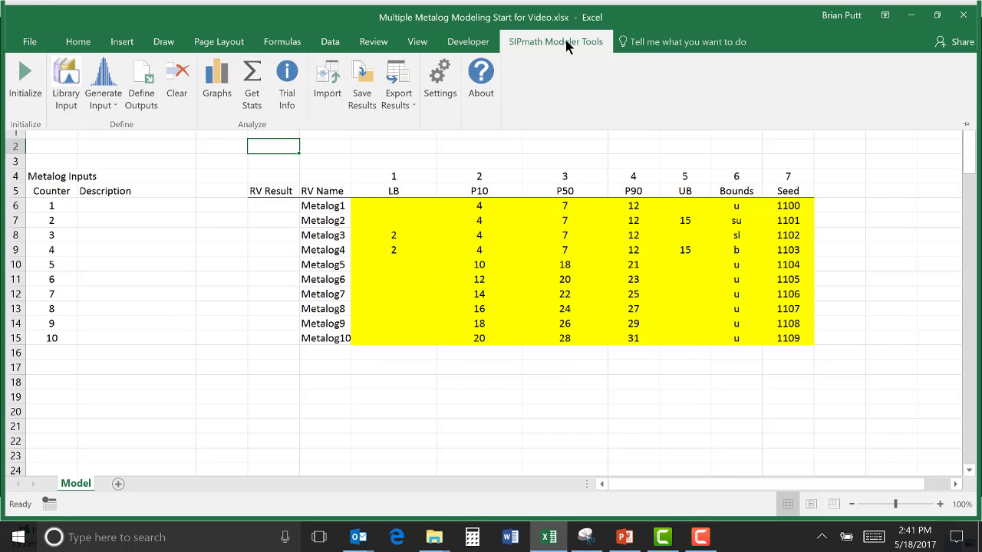
click(23, 91)
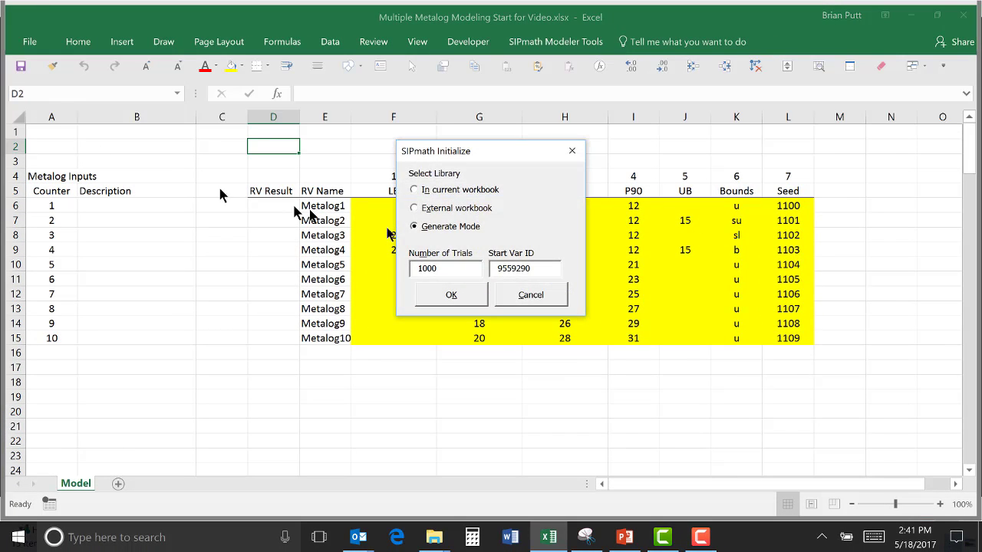
click(451, 296)
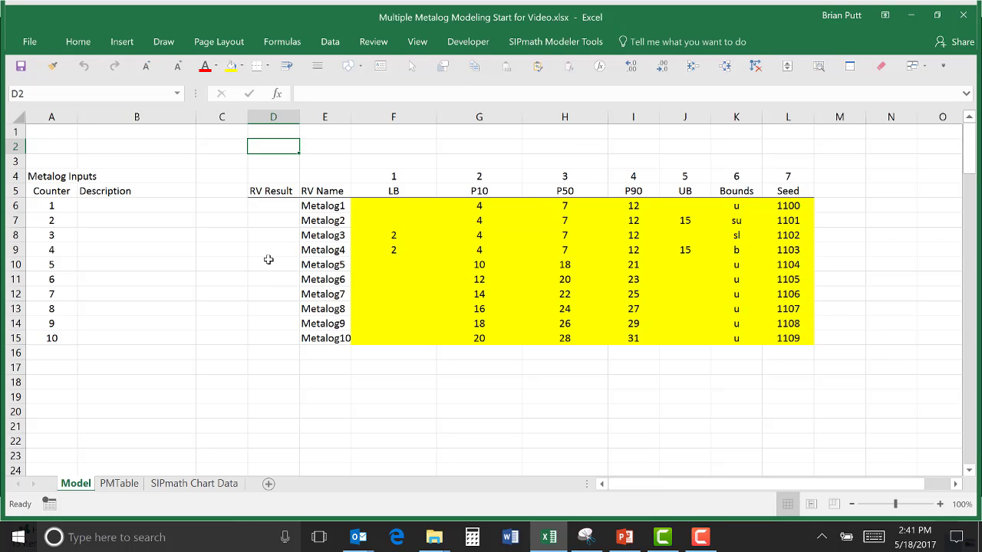
Step: Add a new worksheet and insert one vertical SPT metalog distribution with charts at cell C3, using the HDR generator
click(269, 486)
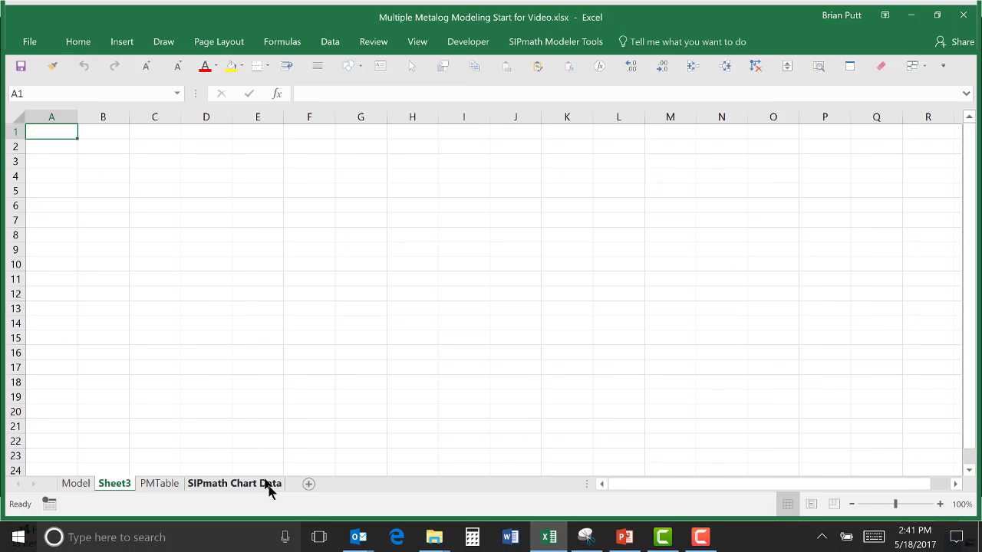
click(150, 163)
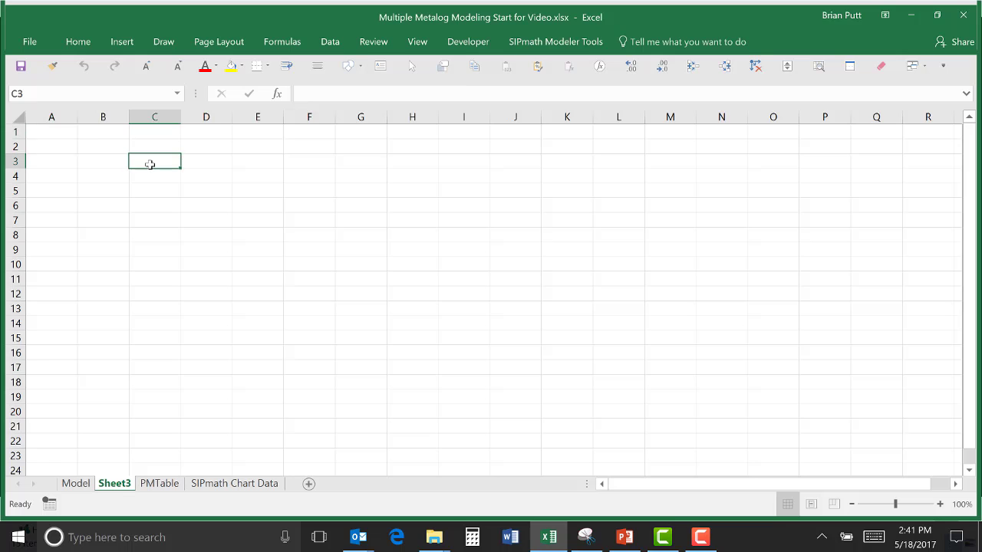
click(515, 48)
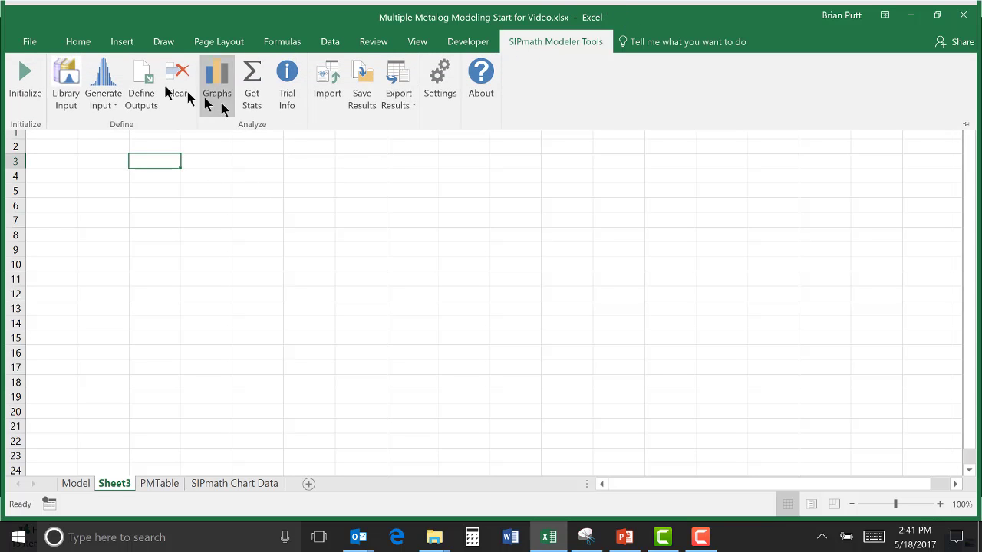
click(105, 73)
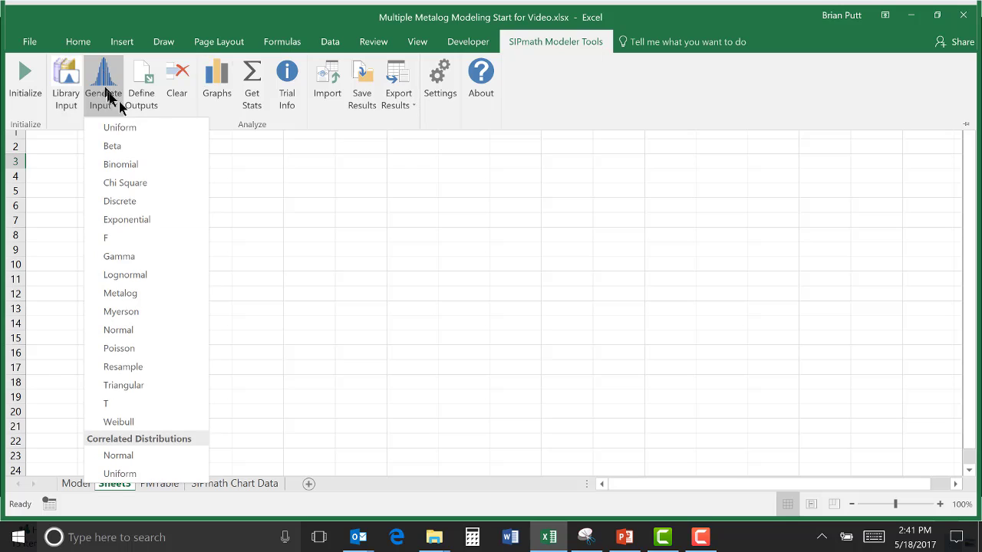
click(121, 293)
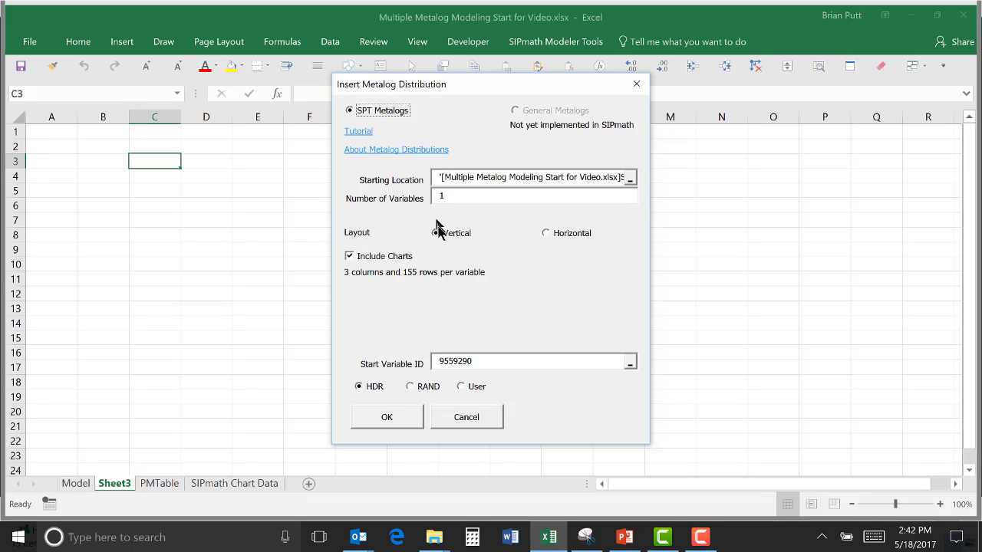
click(349, 257)
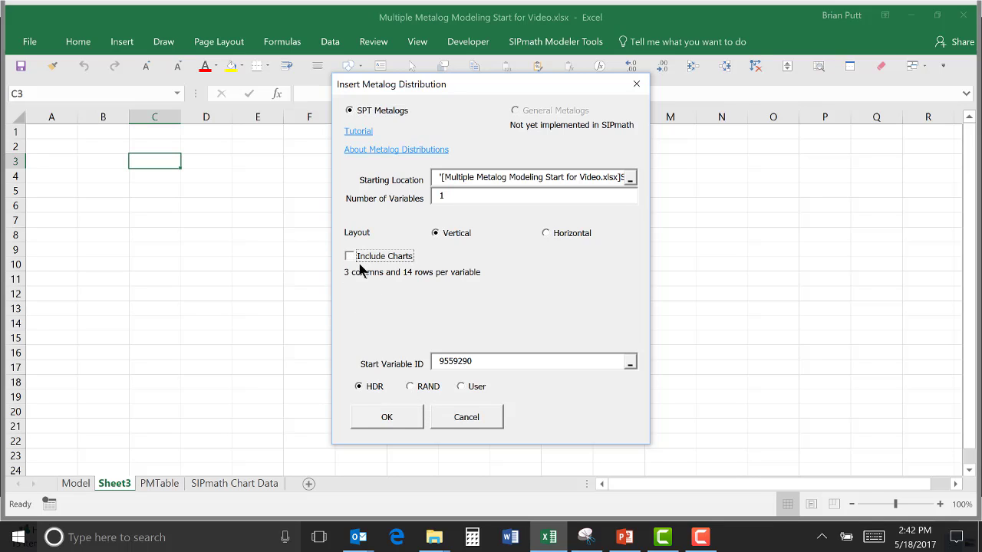
click(350, 257)
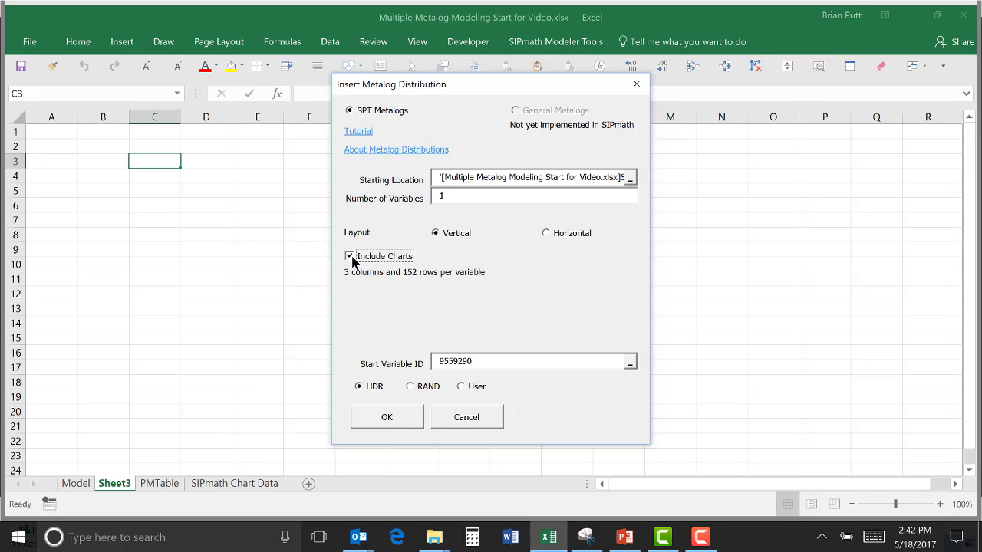
click(382, 418)
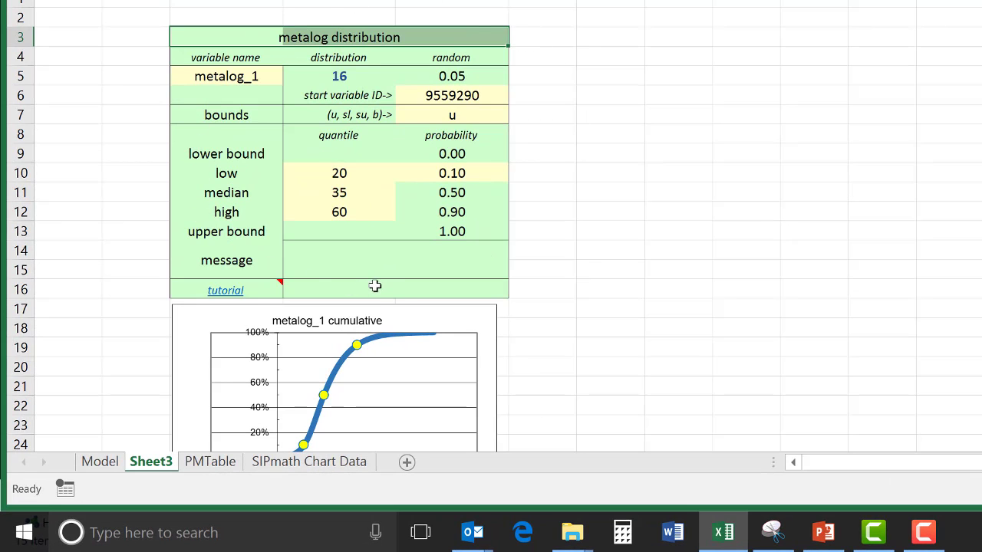
Step: Examine the inserted metalog's cumulative and density charts, its chart data, and the input table on the Model sheet
scroll(587, 296, down, 10)
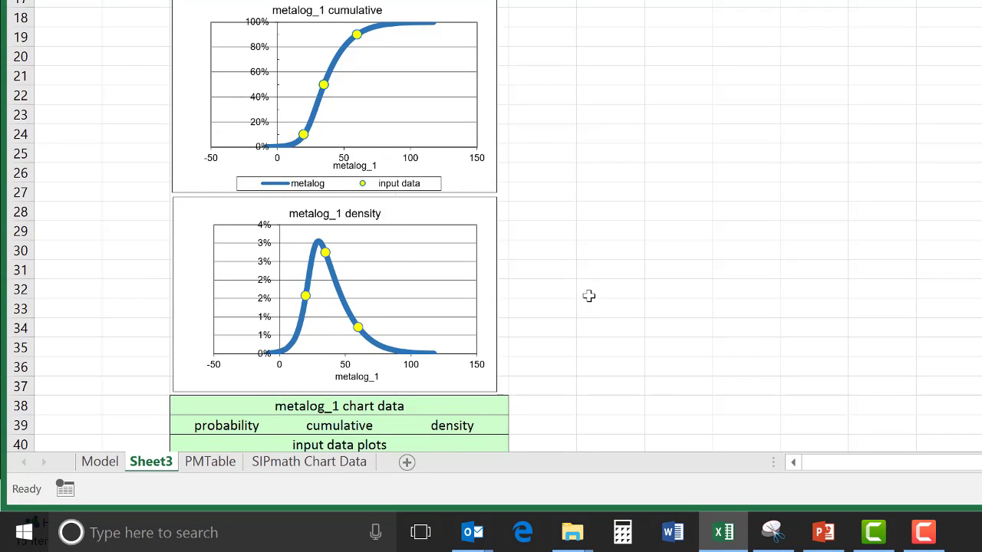
scroll(588, 296, down, 13)
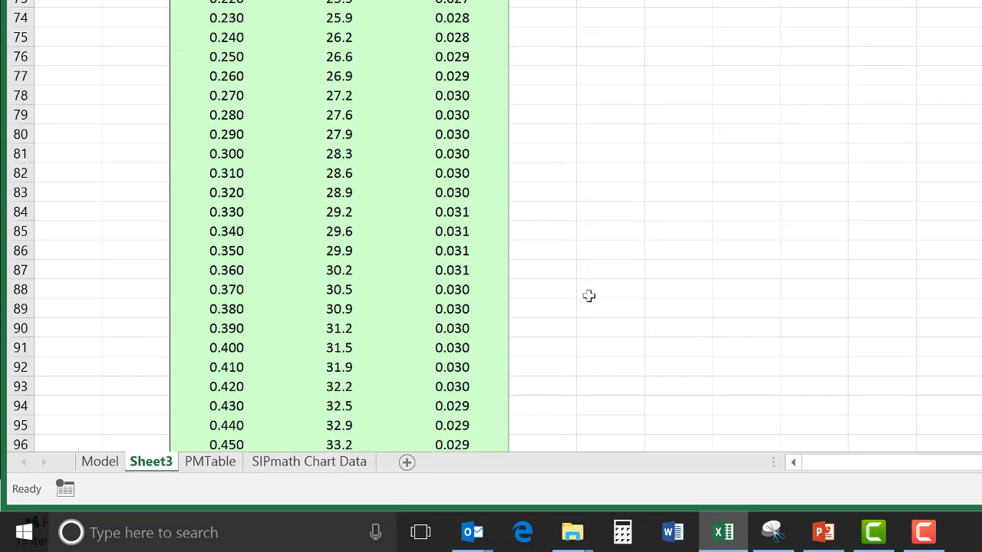
scroll(588, 296, up, 1)
scroll(589, 296, up, 20)
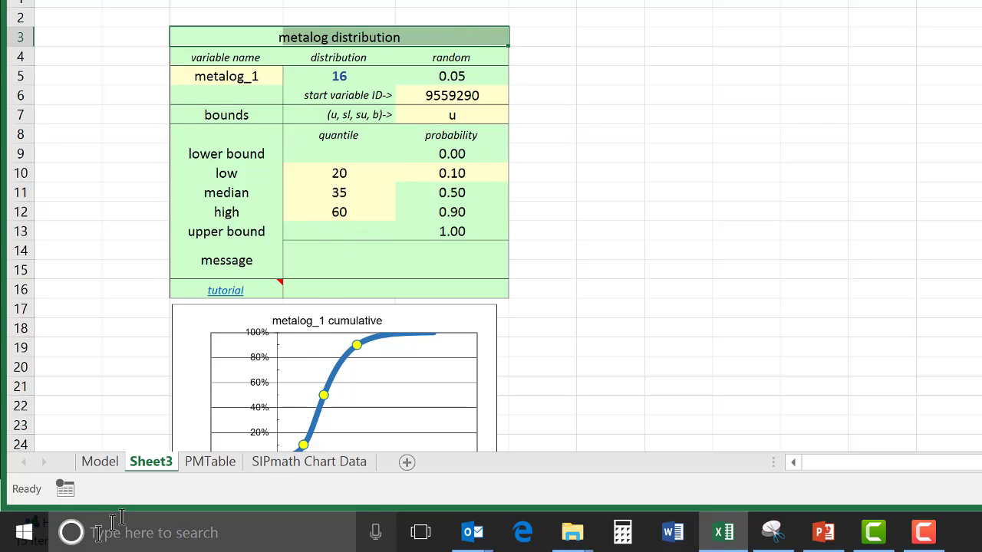
click(101, 464)
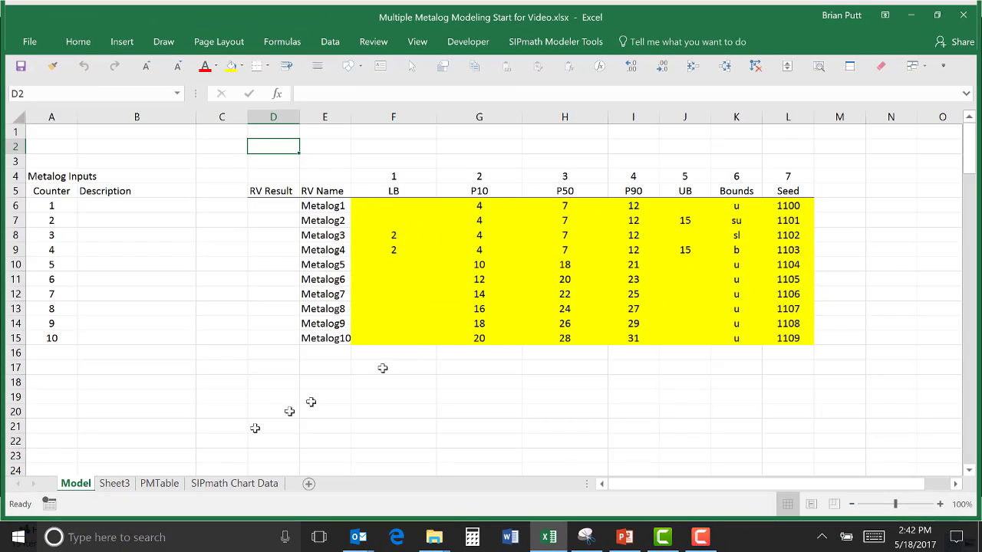
Step: Rename the sheet holding the metalog distribution as Metalog Template
click(125, 484)
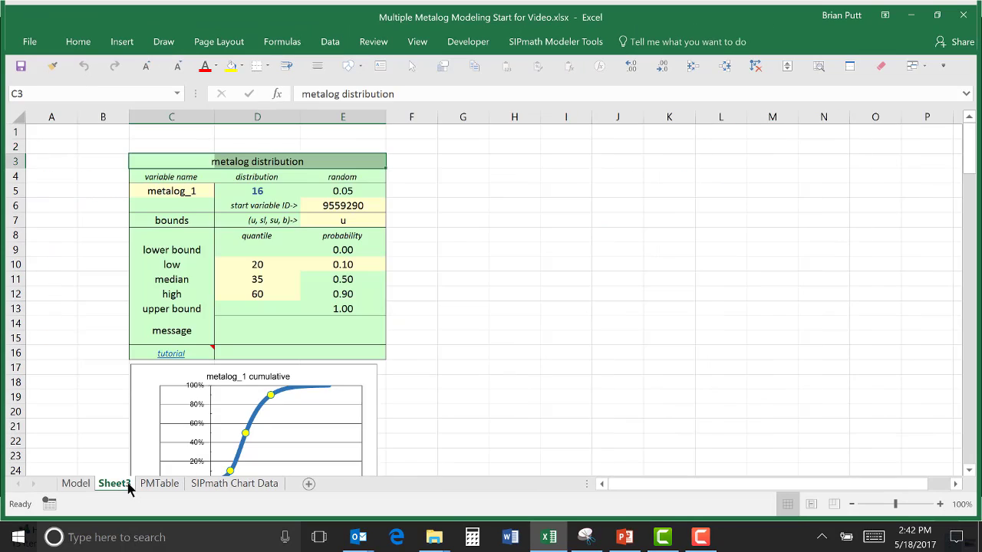
text(Metalog)
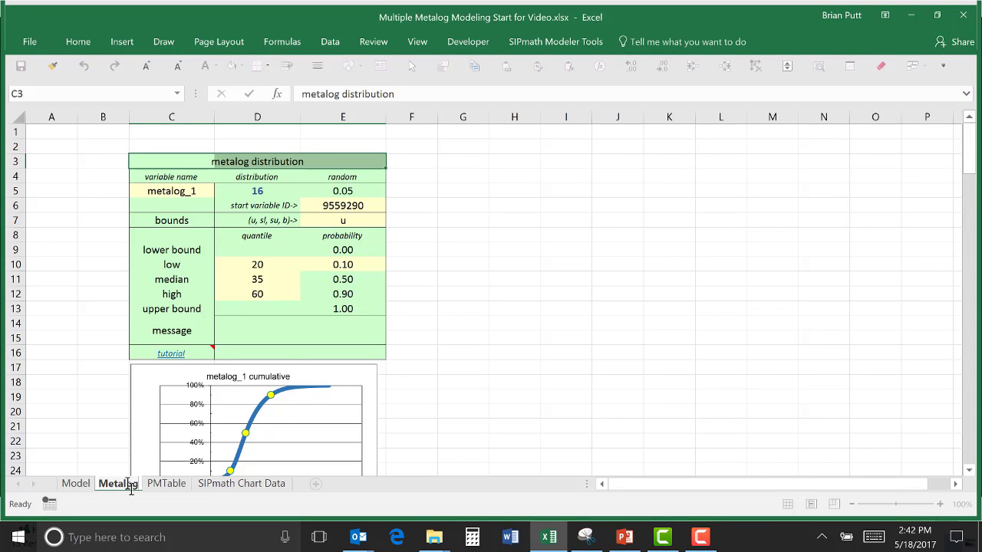
text( Template)
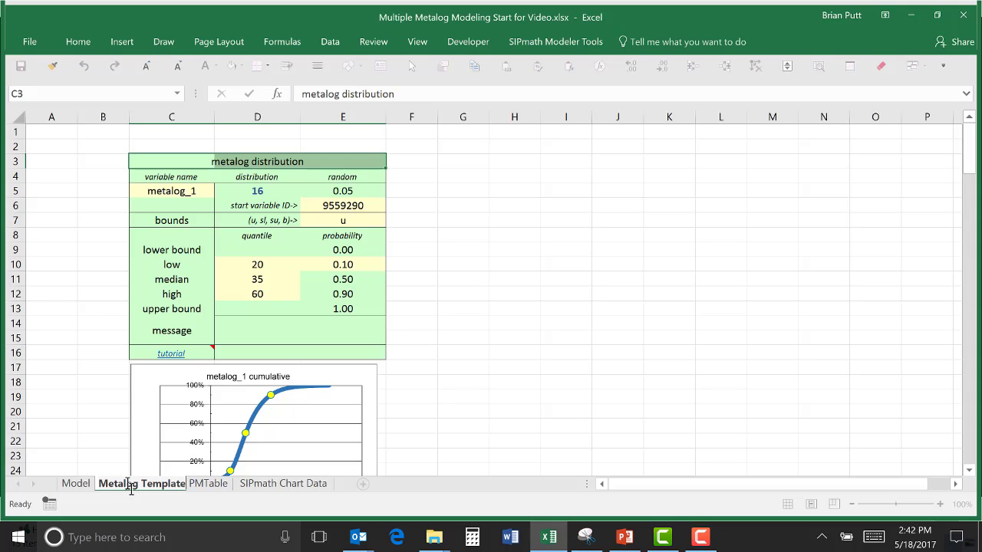
key(Return)
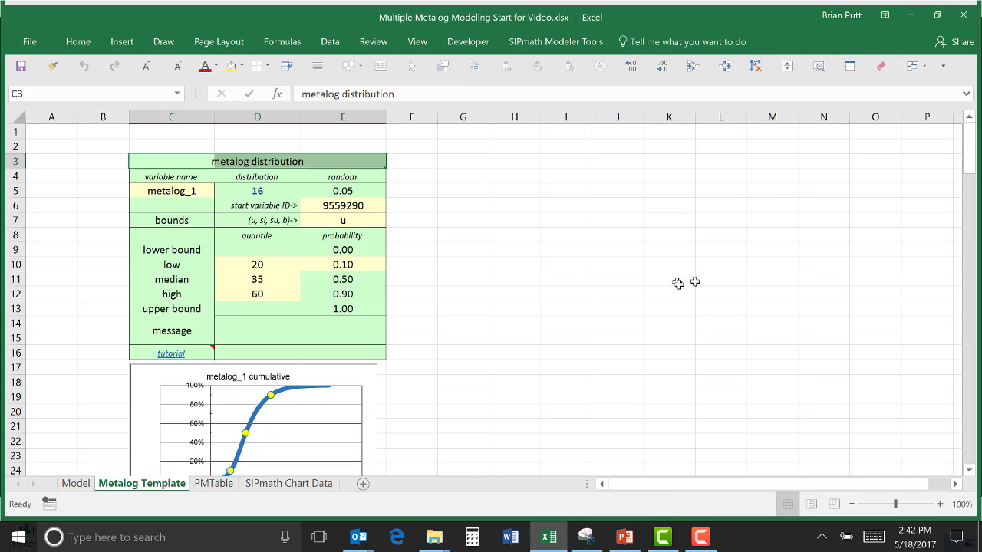
Step: Enter the counter value 1 in cell C2 above the metalog distribution block
click(152, 144)
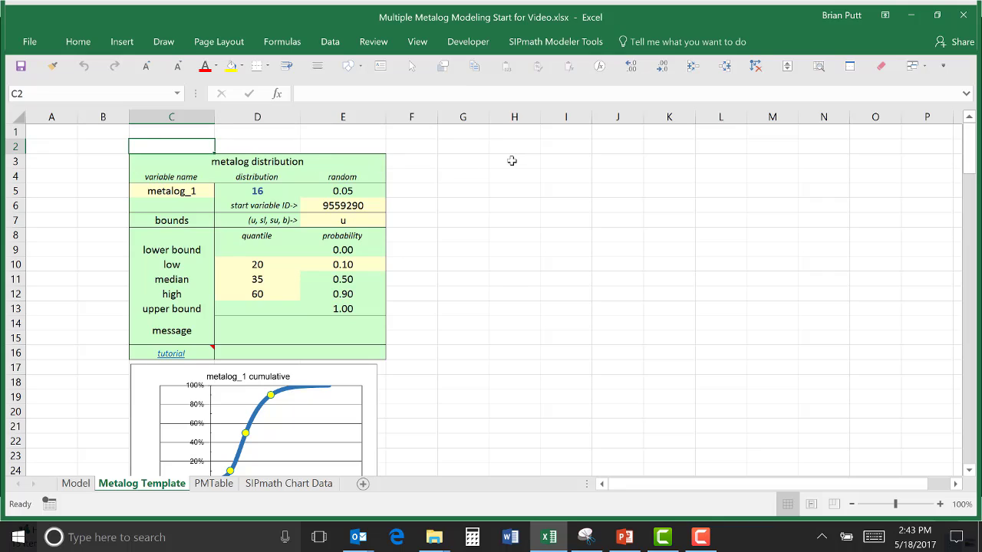
text(1)
key(ctrl+Return)
Step: Start an INDEX formula in the lower bound's quantile cell D9, taking its array from the Model sheet
click(75, 483)
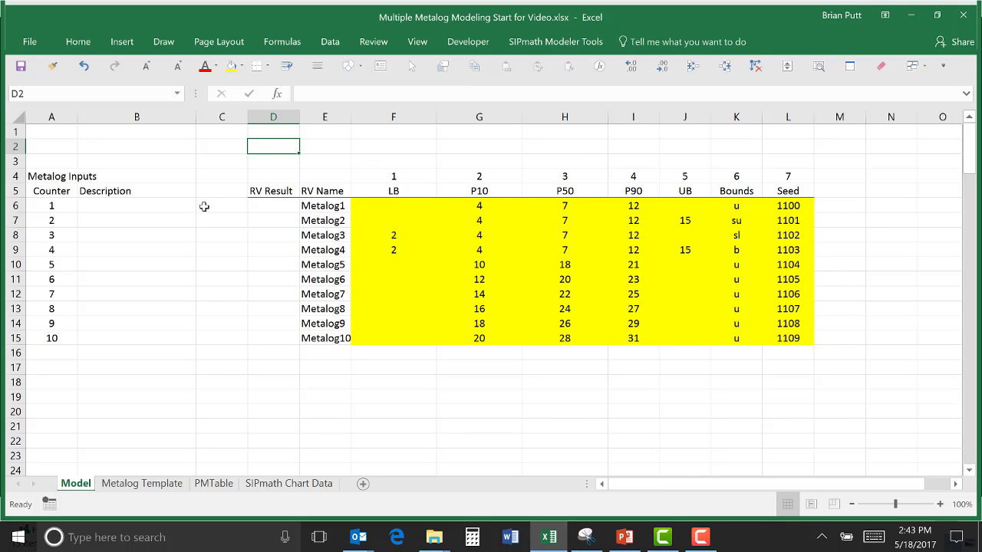
click(116, 483)
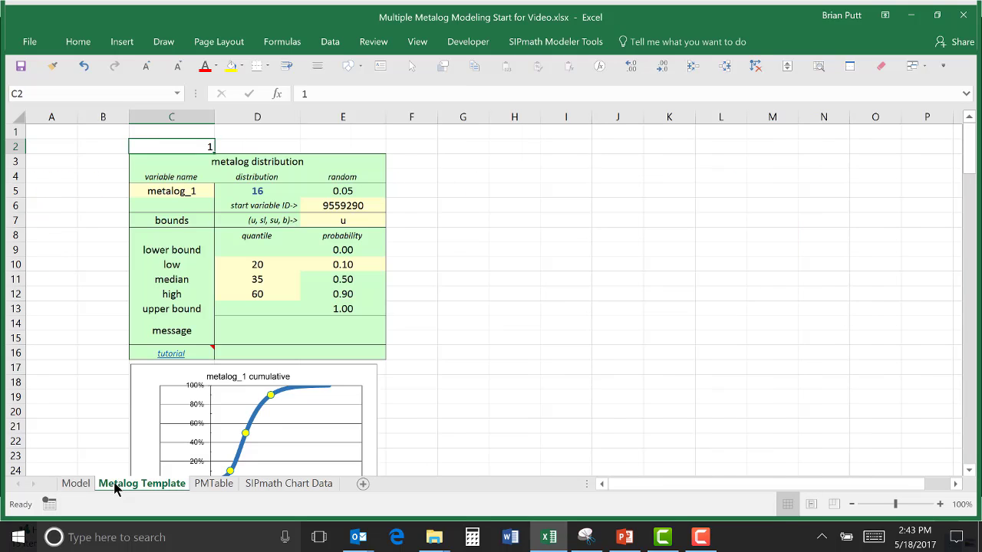
click(250, 245)
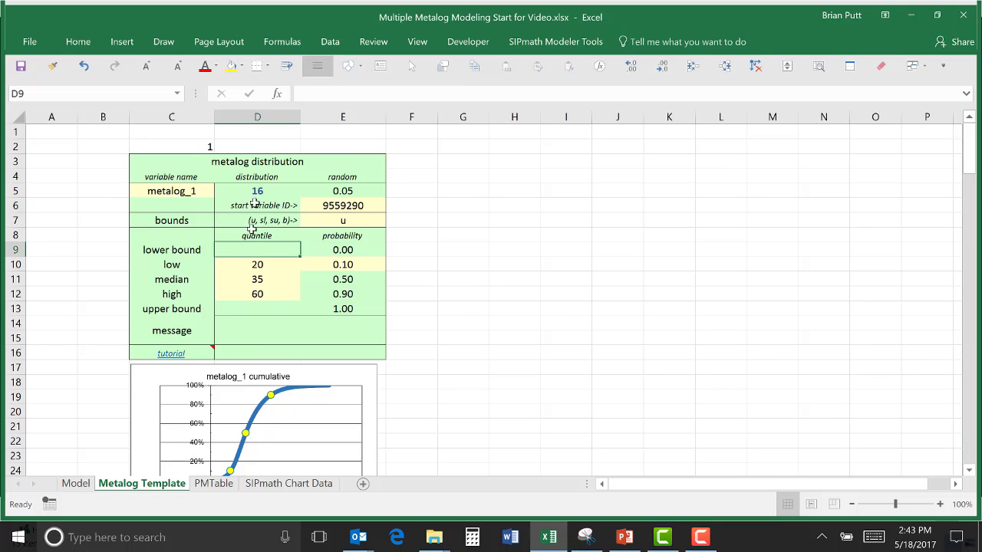
click(302, 92)
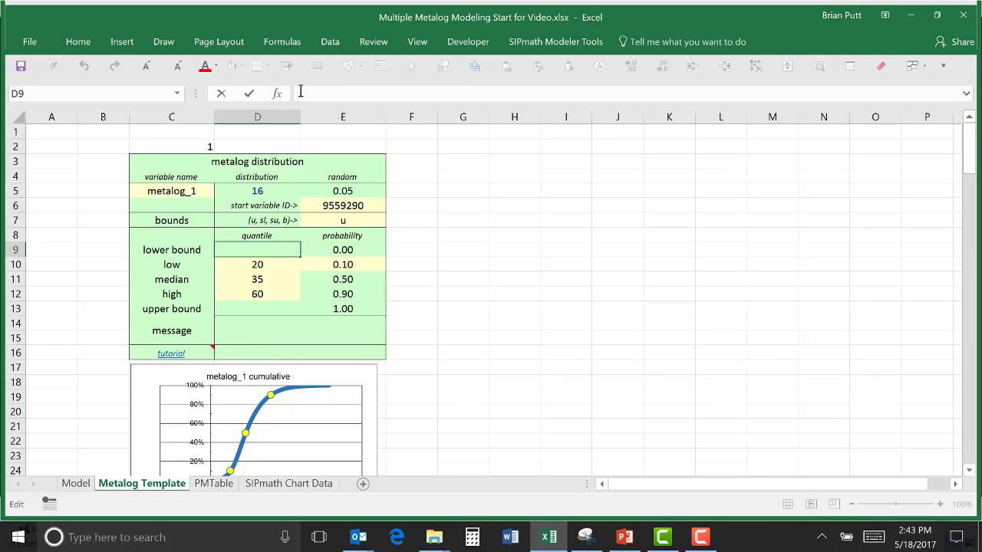
text(=index)
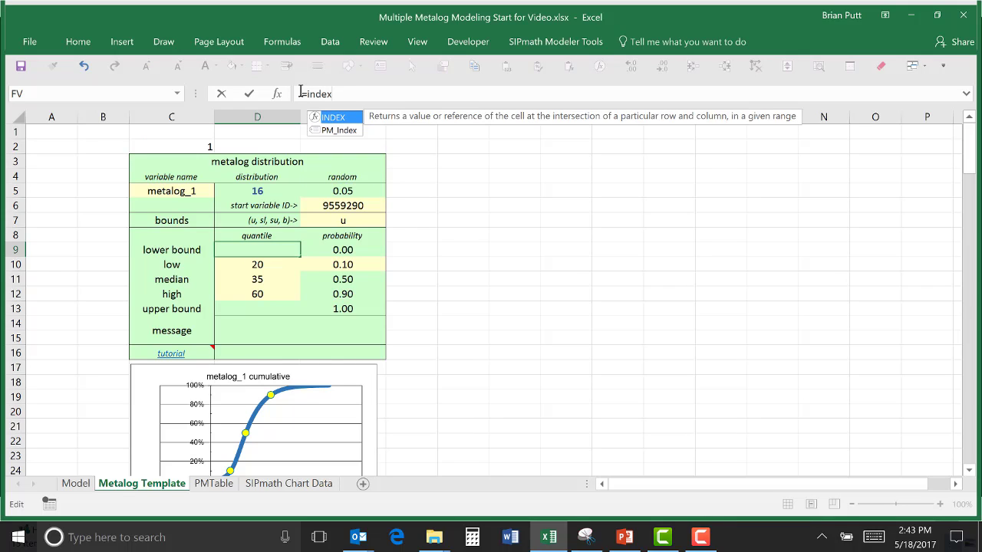
text(()
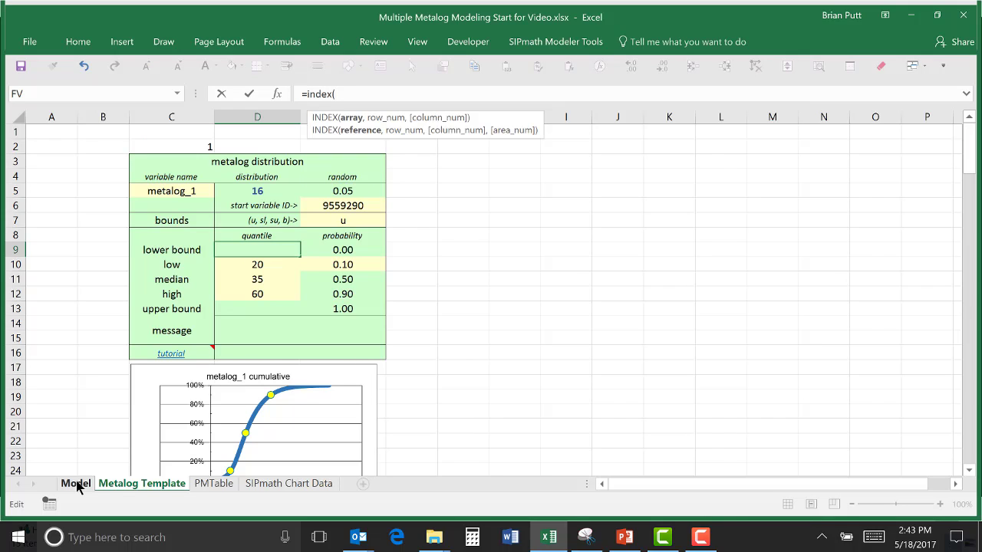
click(76, 483)
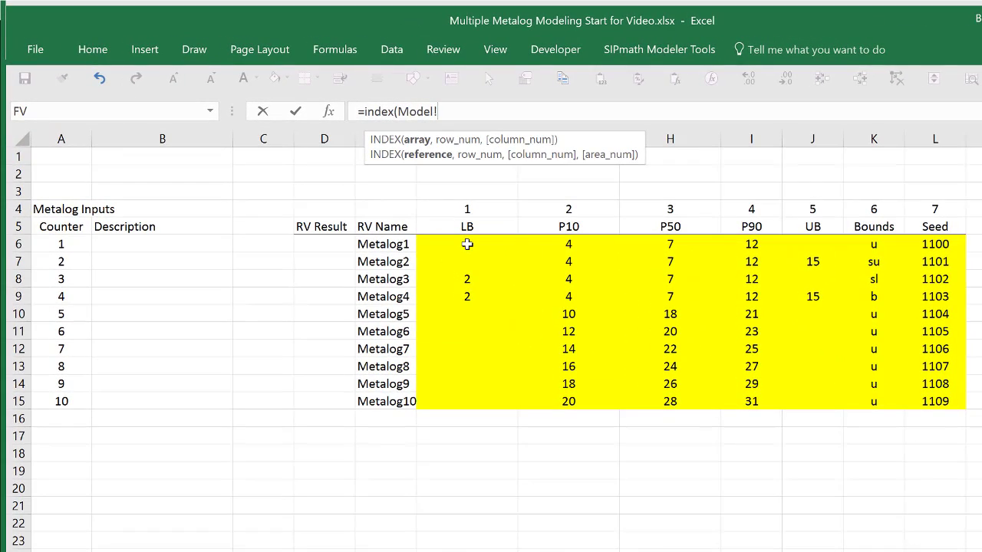
drag(467, 244, 462, 398)
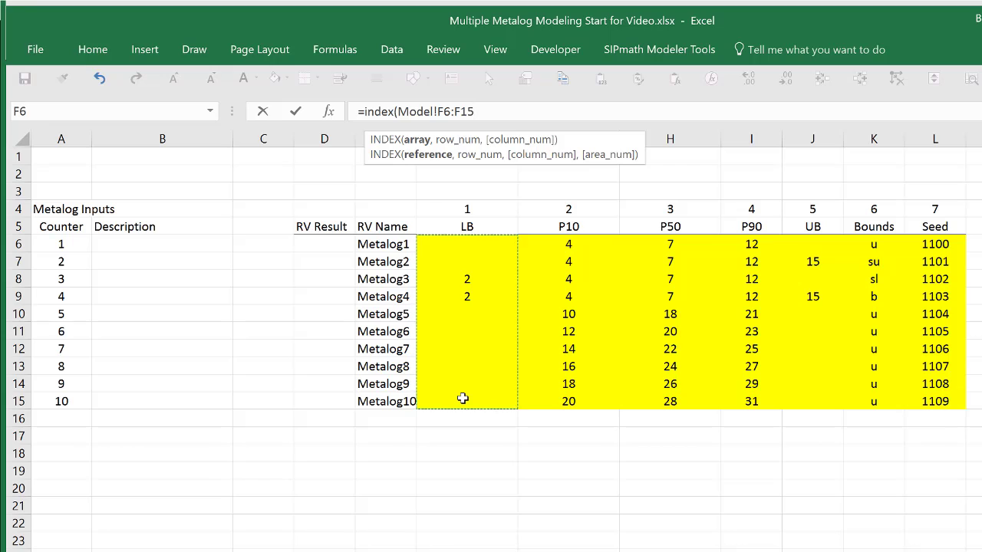
text(,)
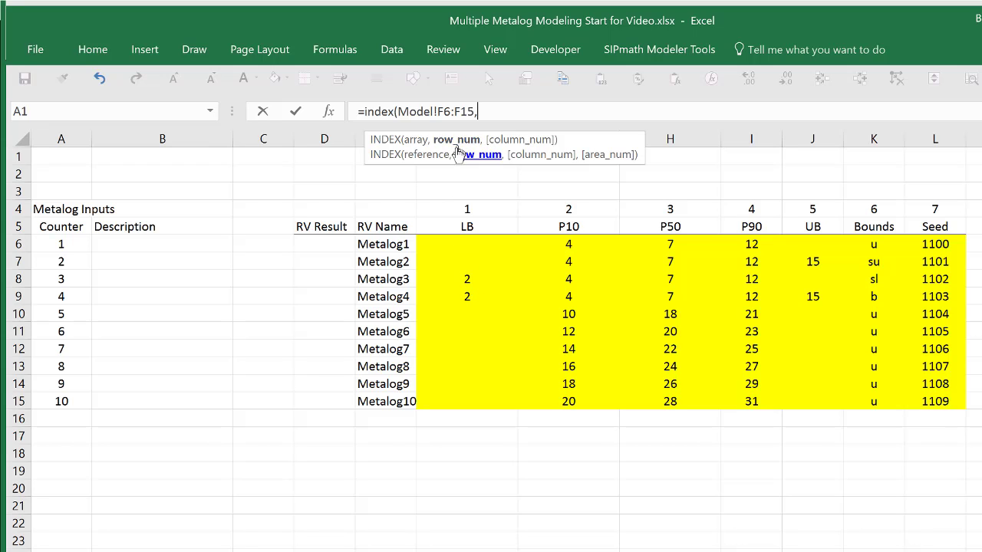
drag(399, 112, 471, 115)
key(BackSpace)
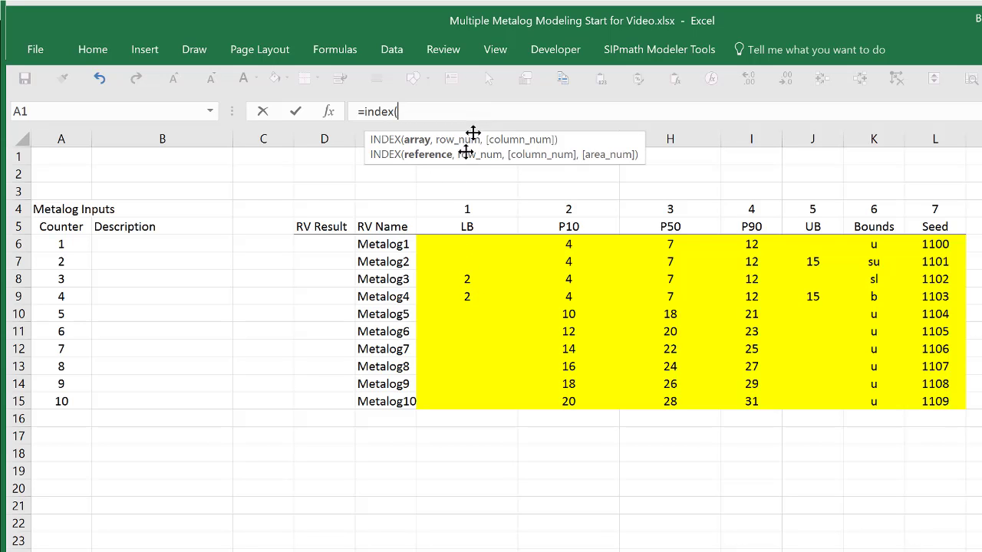
Step: Complete the lower bound formula as =INDEX(Metalog_Inputs,'Metalog Template'!C2,1), picking the Model sheet's yellow input table F6:L15 as the array
drag(456, 245, 918, 396)
text(,)
click(160, 551)
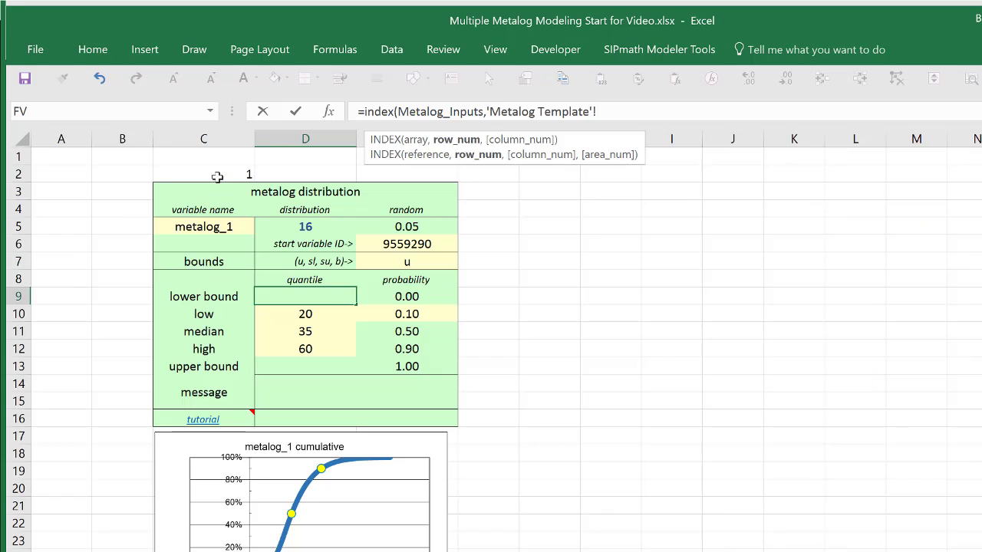
click(217, 177)
text(,)
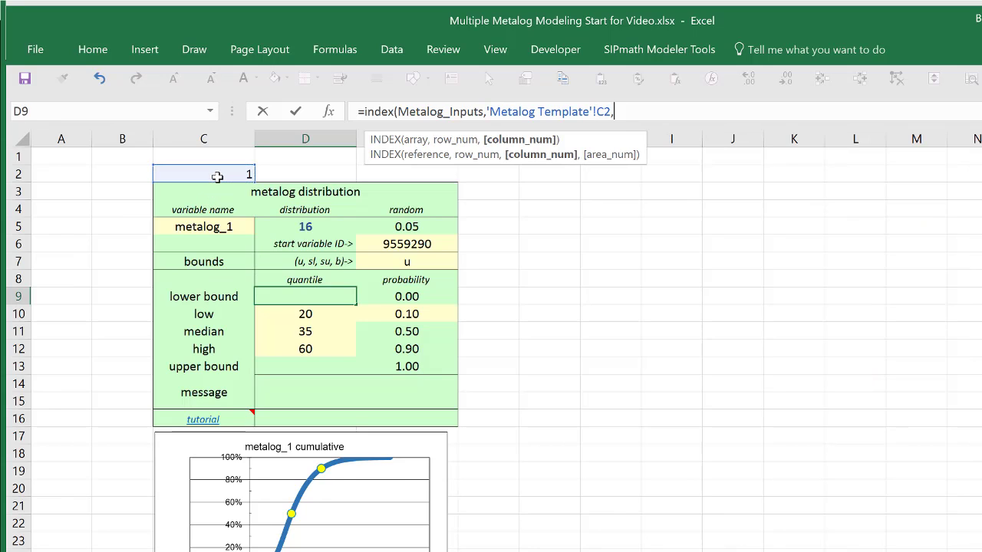
text(1)
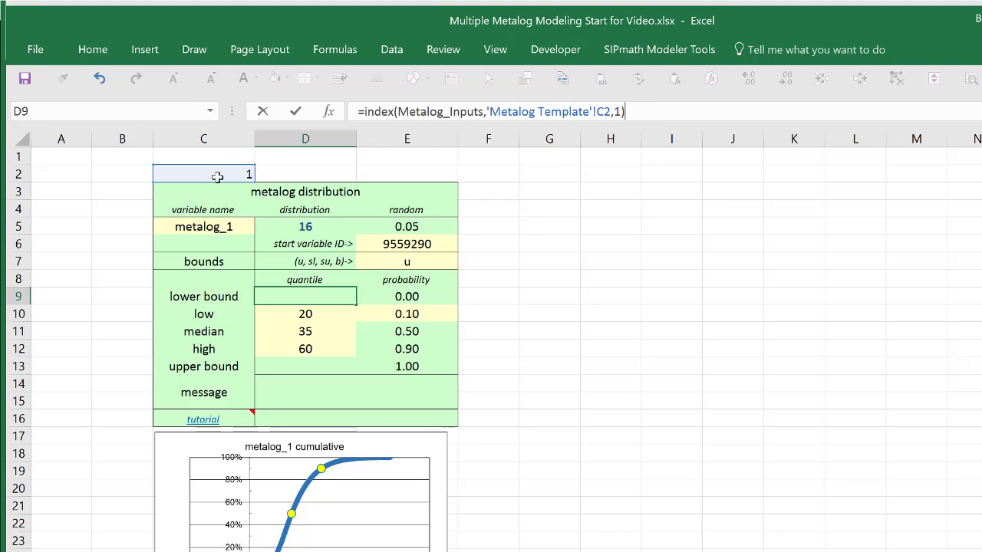
key(ctrl+Return)
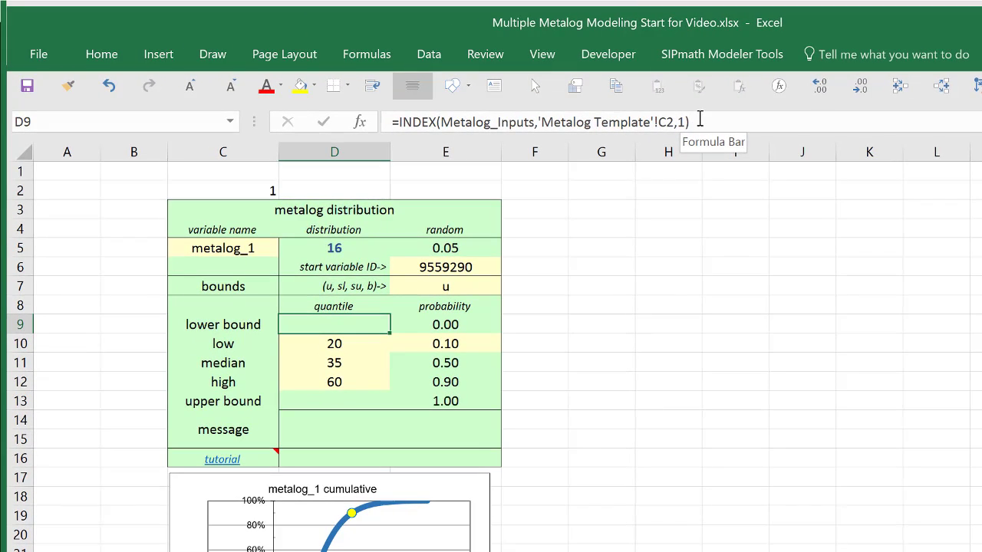
Step: Copy the lower bound formula into the low quantile cell D10 and change its column number to 2
drag(699, 120, 368, 89)
key(ctrl+c)
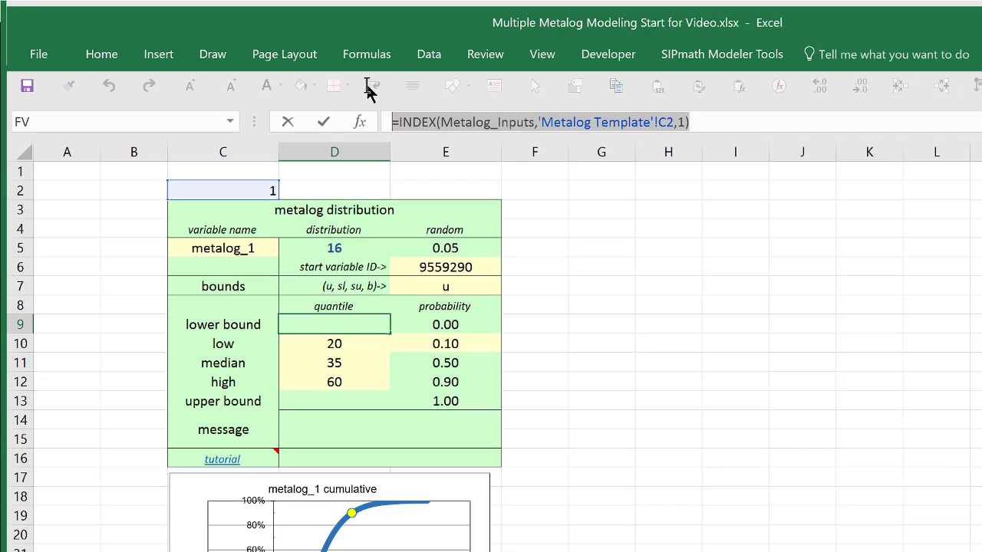
key(Escape)
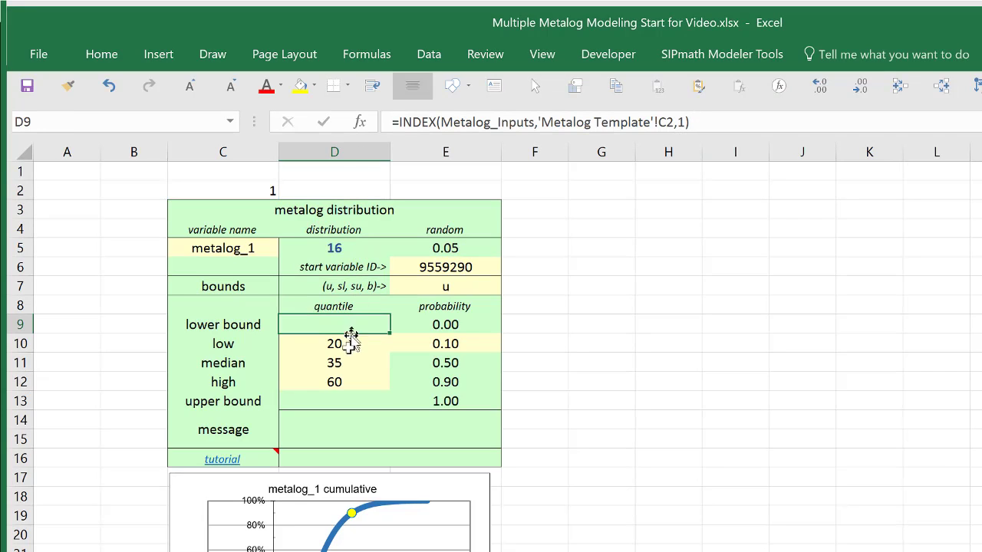
click(346, 347)
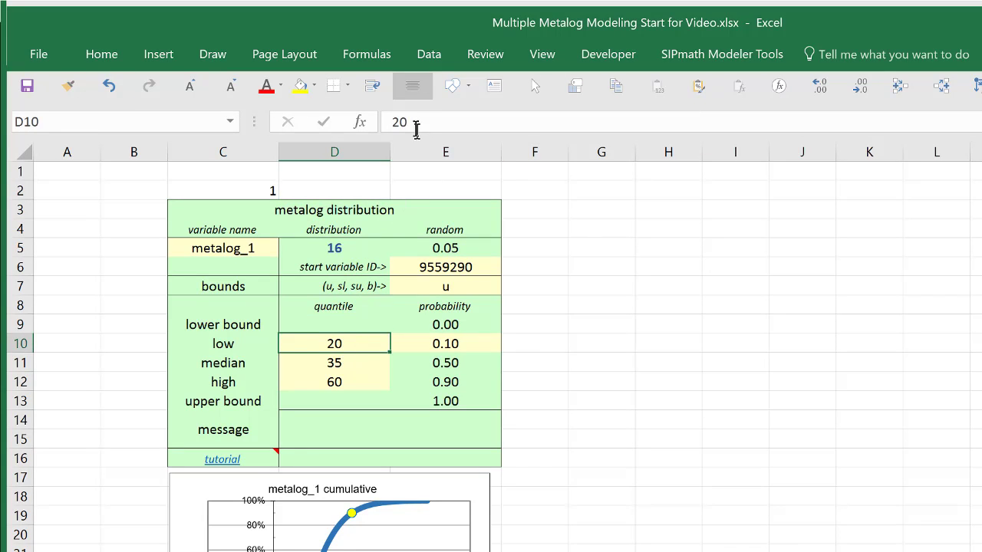
drag(416, 127, 356, 123)
key(ctrl+v)
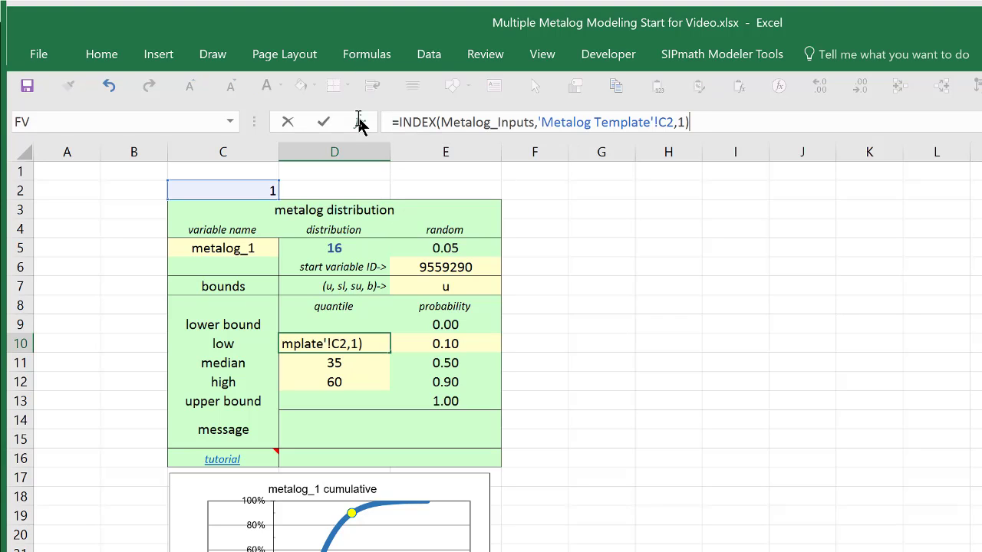
click(683, 123)
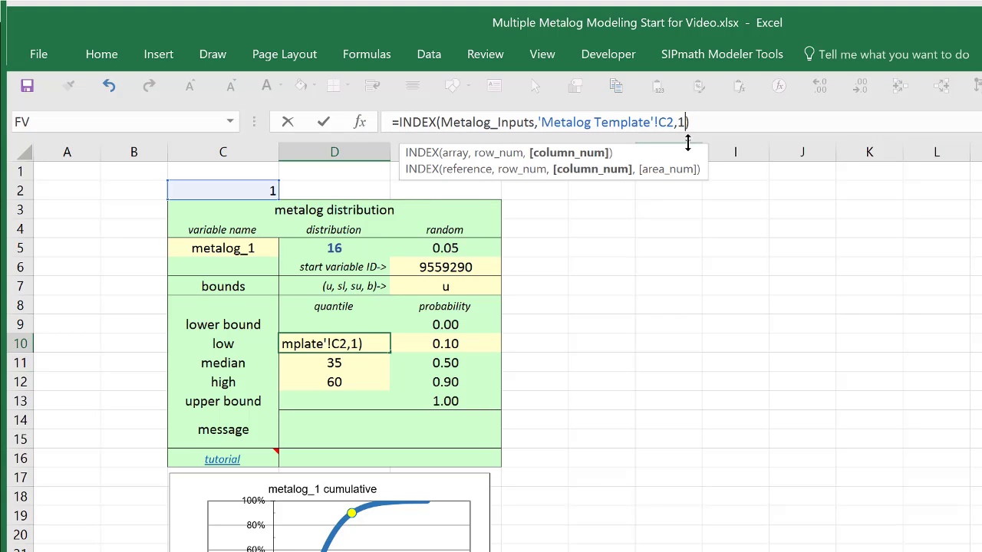
text(2)
key(Return)
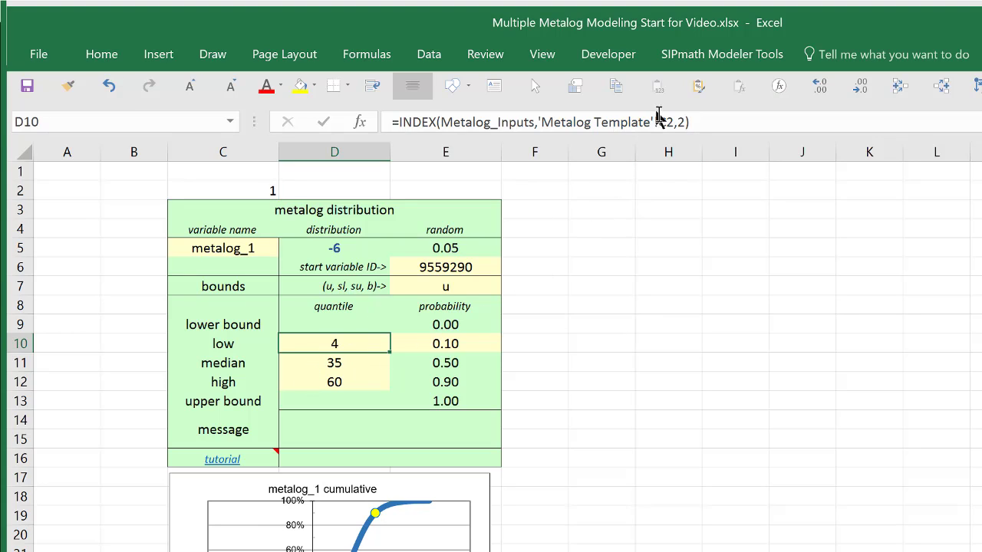
Step: Copy the low quantile's INDEX formula as text into the median quantile cell D11, keeping its C2 counter reference
click(691, 123)
drag(690, 123, 388, 121)
key(ctrl+c)
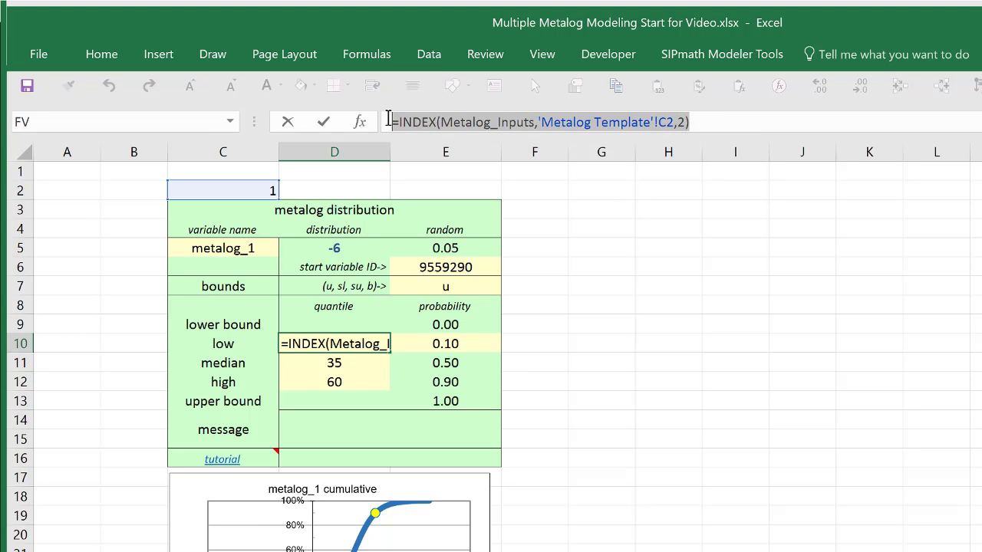
key(Escape)
key(Down)
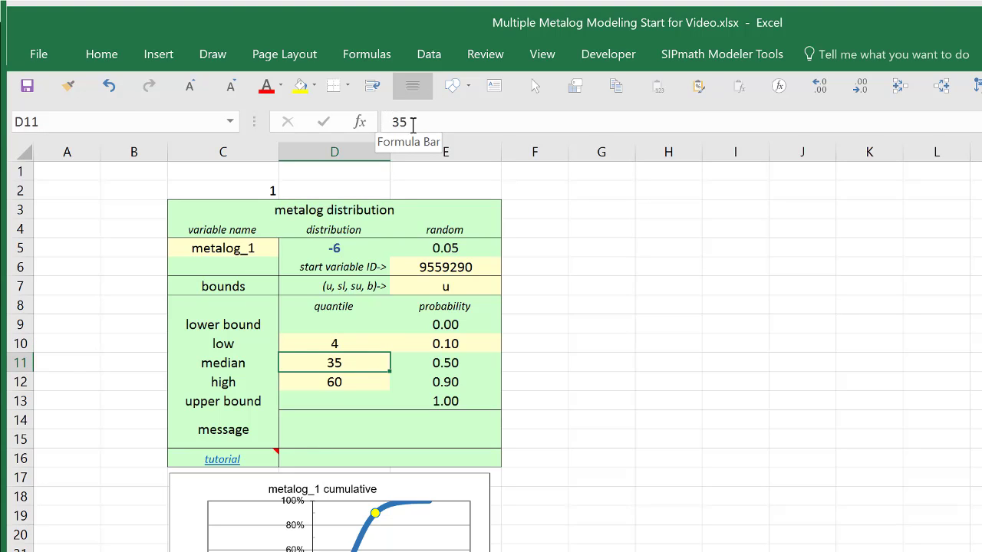
drag(413, 123, 361, 123)
key(ctrl+v)
key(ctrl+Return)
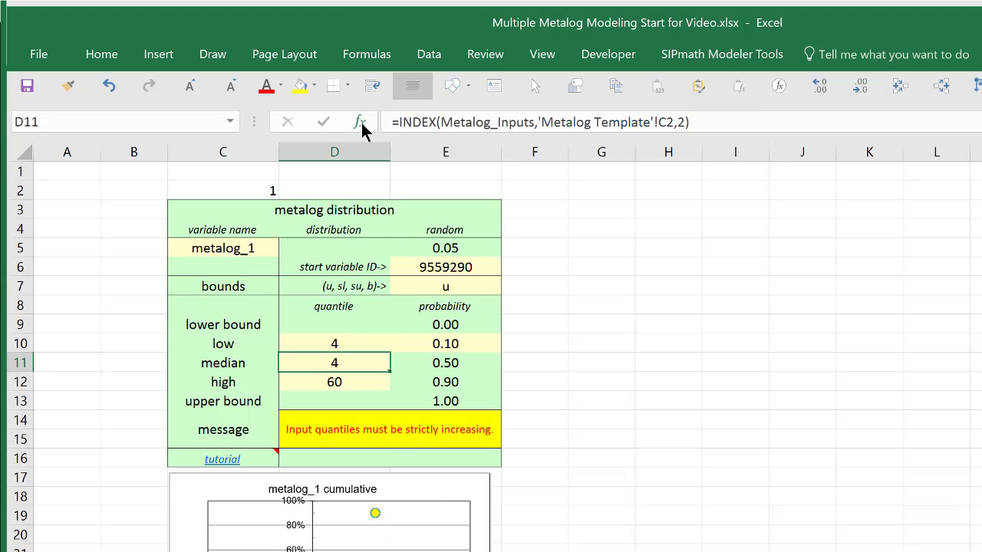
Step: Paste the same INDEX formula into the high quantile cell D12 and the upper bound quantile cell D13
key(Down)
drag(414, 121, 388, 121)
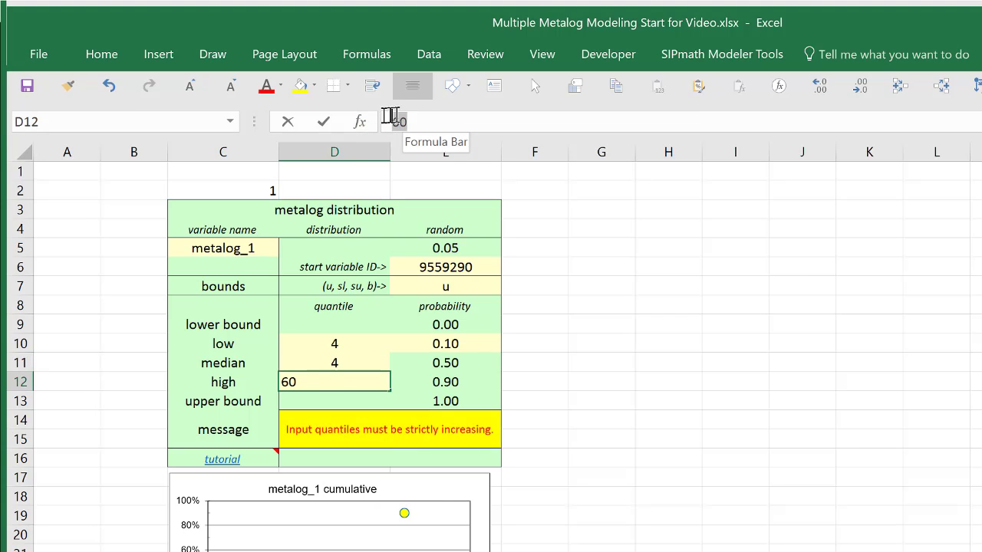
key(Return)
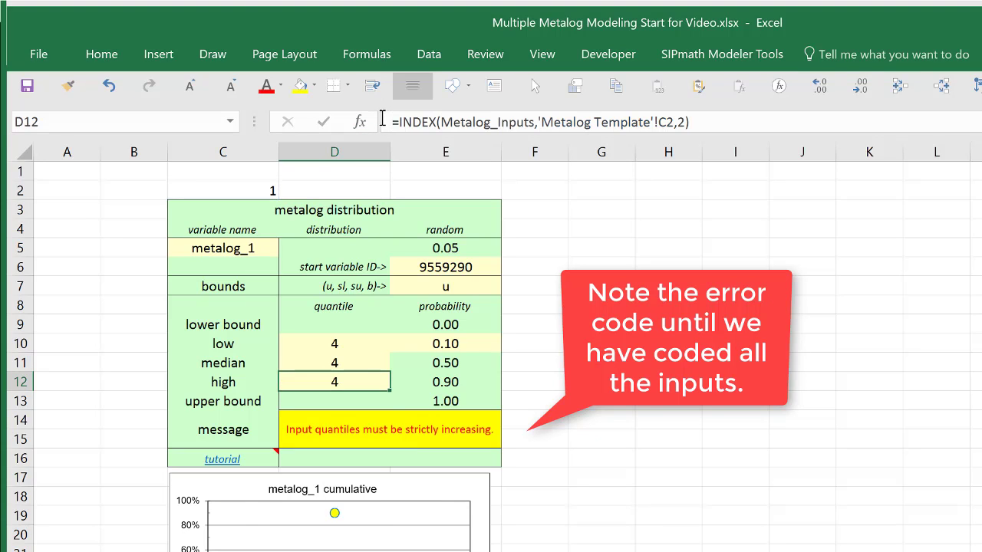
click(403, 120)
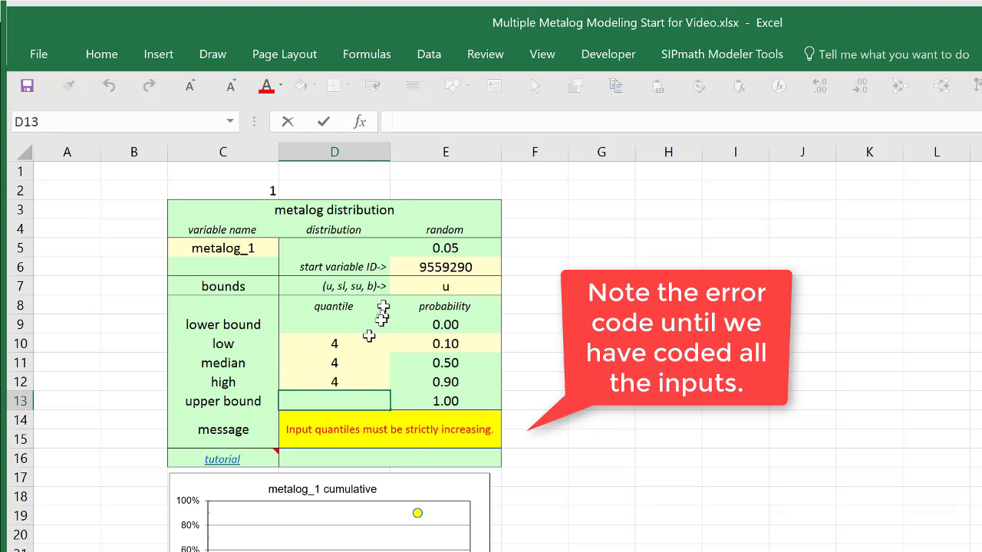
key(ctrl+v)
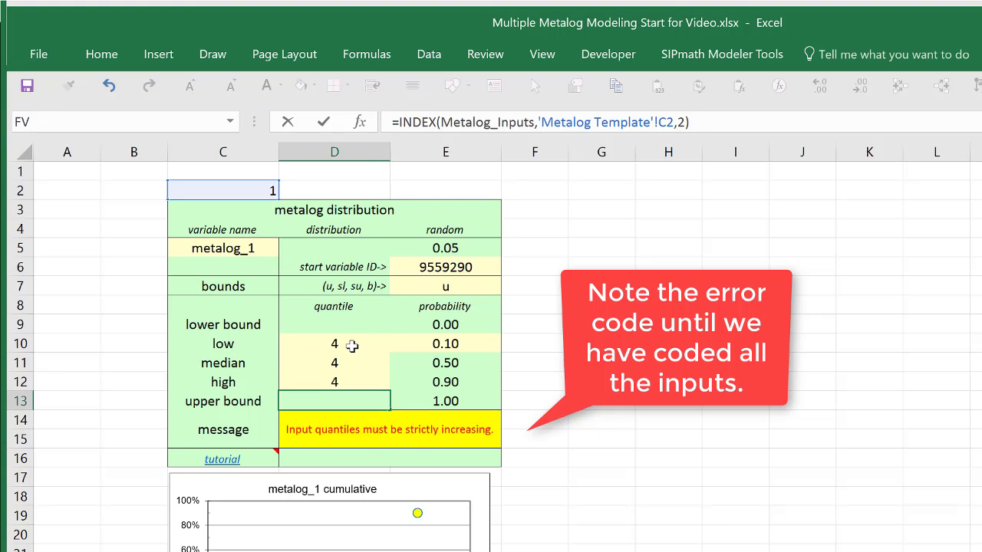
Step: Set the column number in the median quantile's INDEX formula in D11 to 3
click(330, 362)
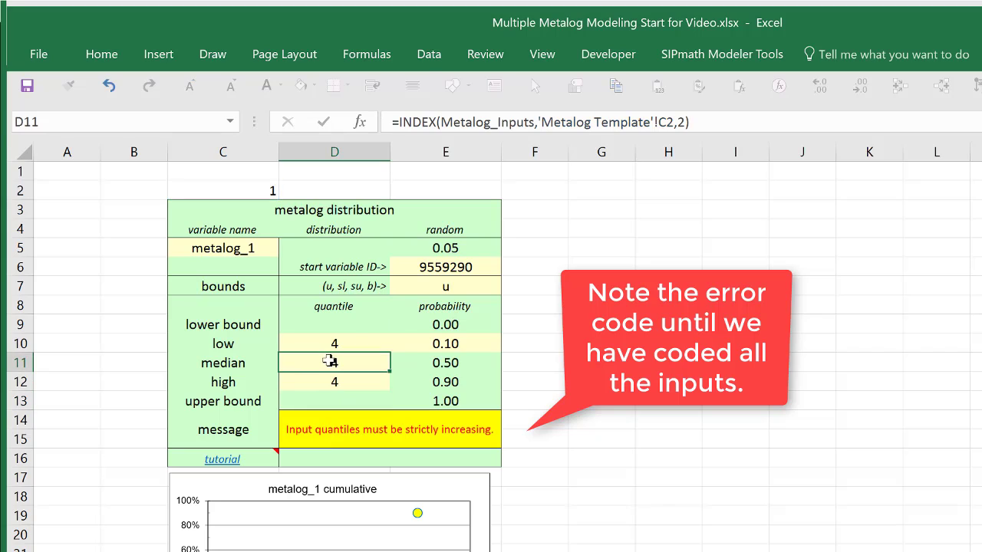
double_click(681, 122)
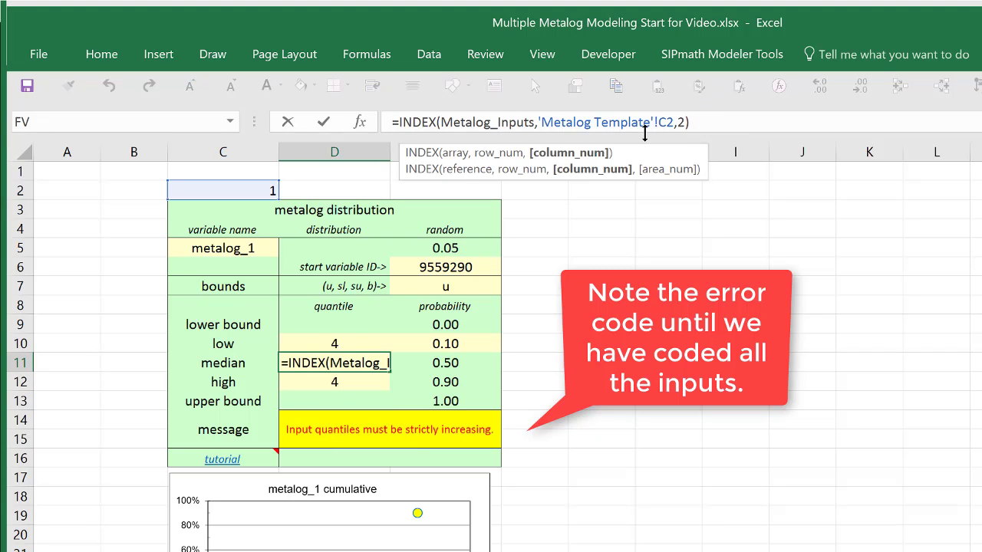
text(3)
key(Return)
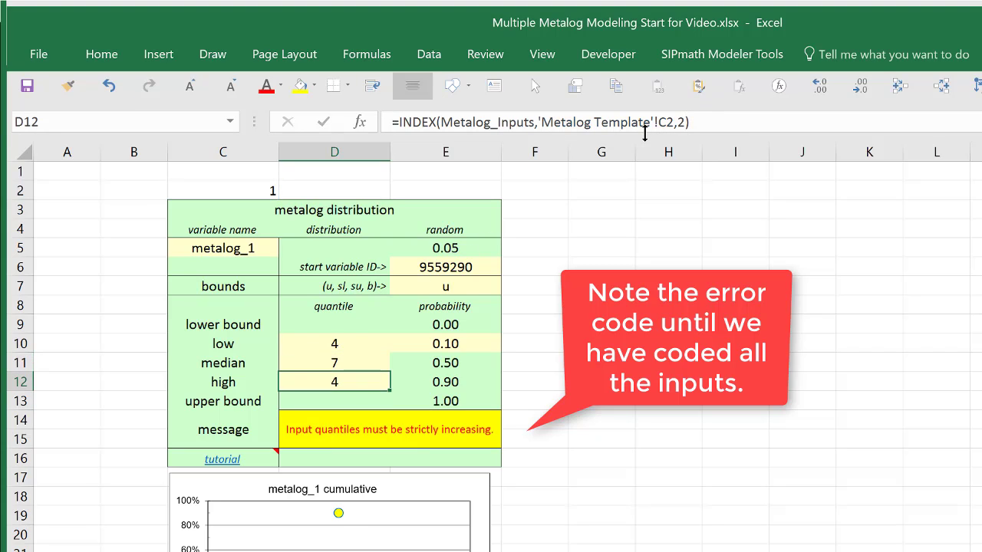
Step: Set the column number in the high quantile's INDEX formula in D12 to 4
click(686, 123)
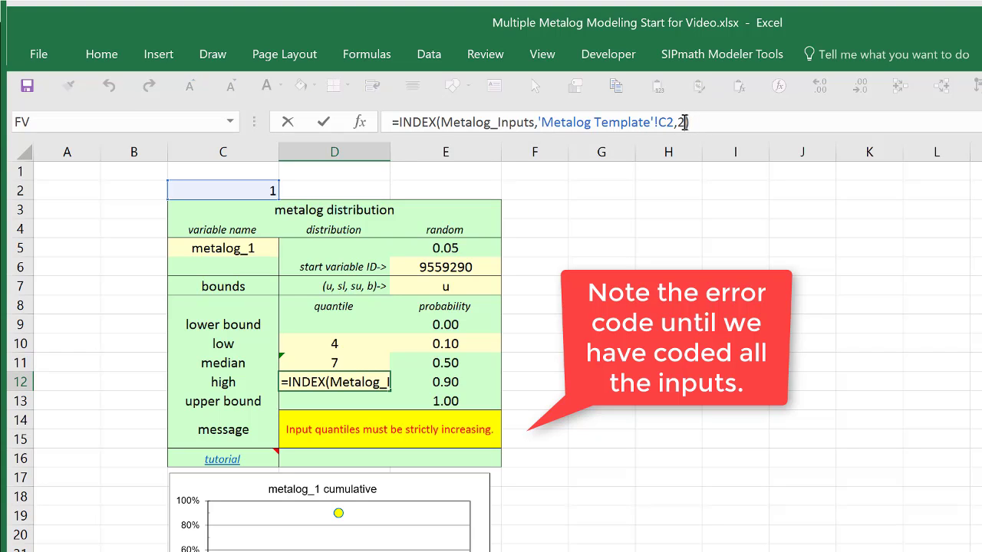
key(BackSpace)
text(4)
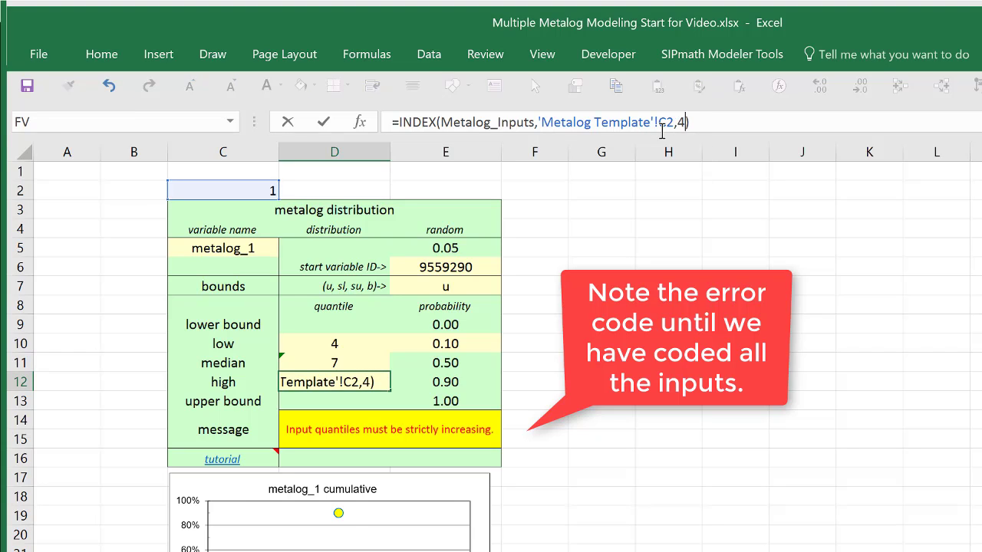
key(ctrl+Return)
Step: Set the column number in the upper bound's INDEX formula in D13 to 5
click(303, 402)
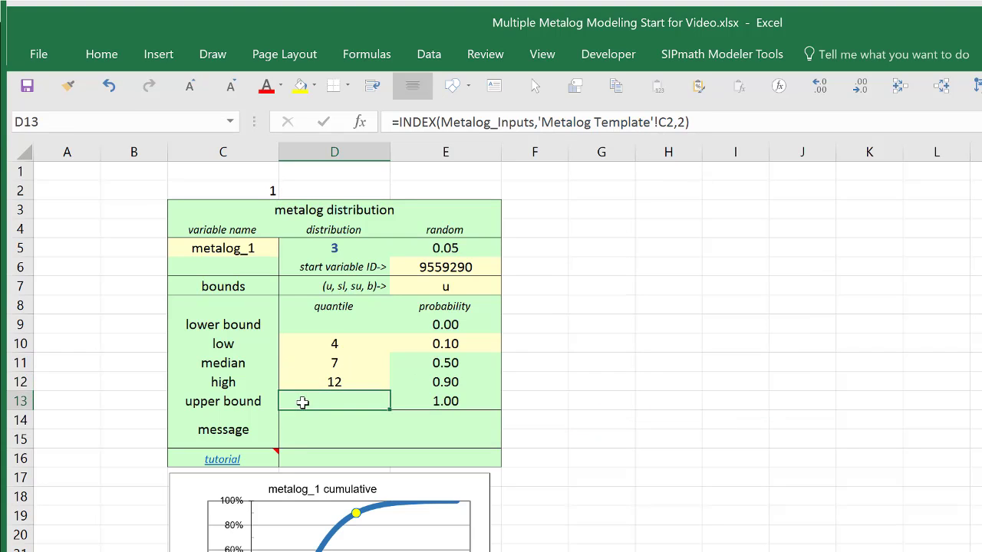
click(685, 125)
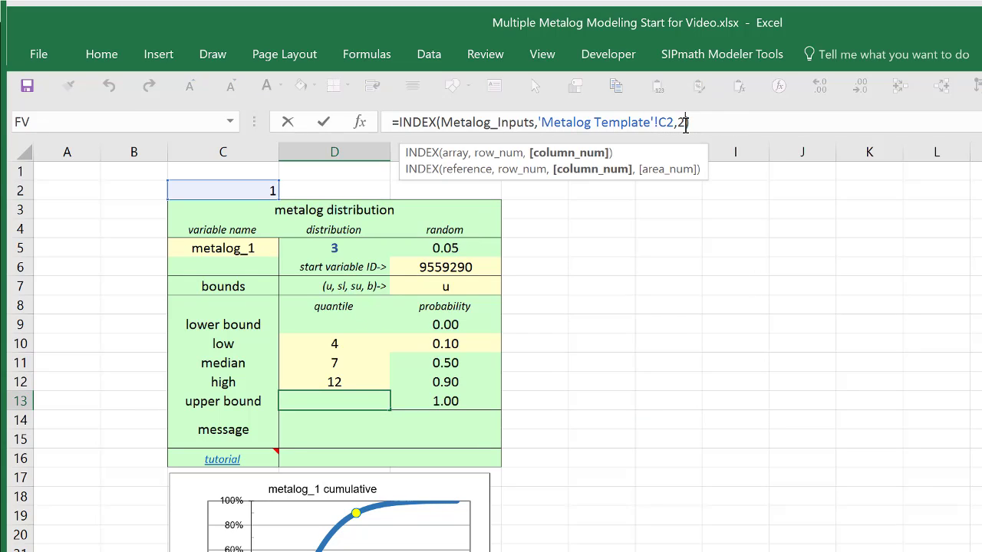
text(5)
key(ctrl+Return)
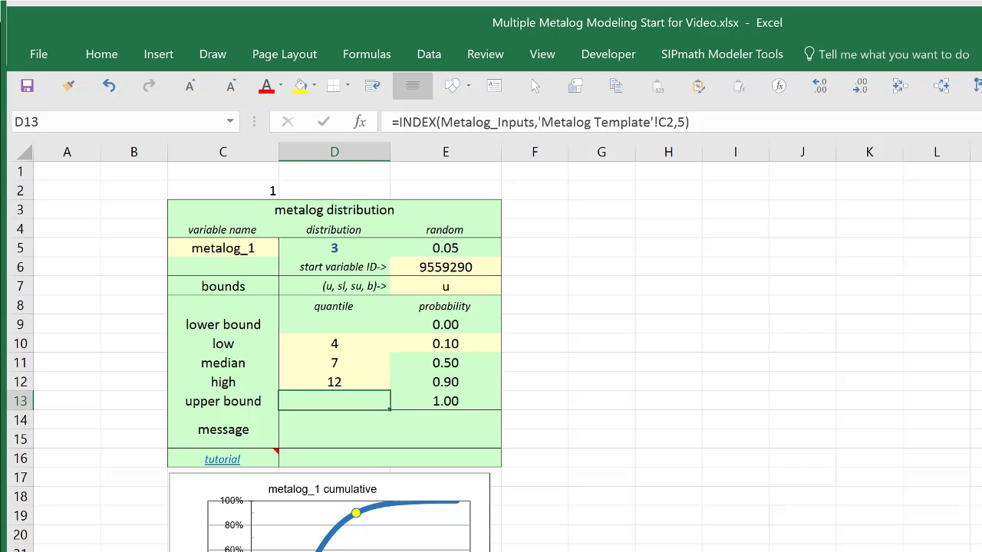
Step: Check the Model sheet's column numbers, then copy the upper bound formula into the bounds cell E7 with column number 6
click(87, 548)
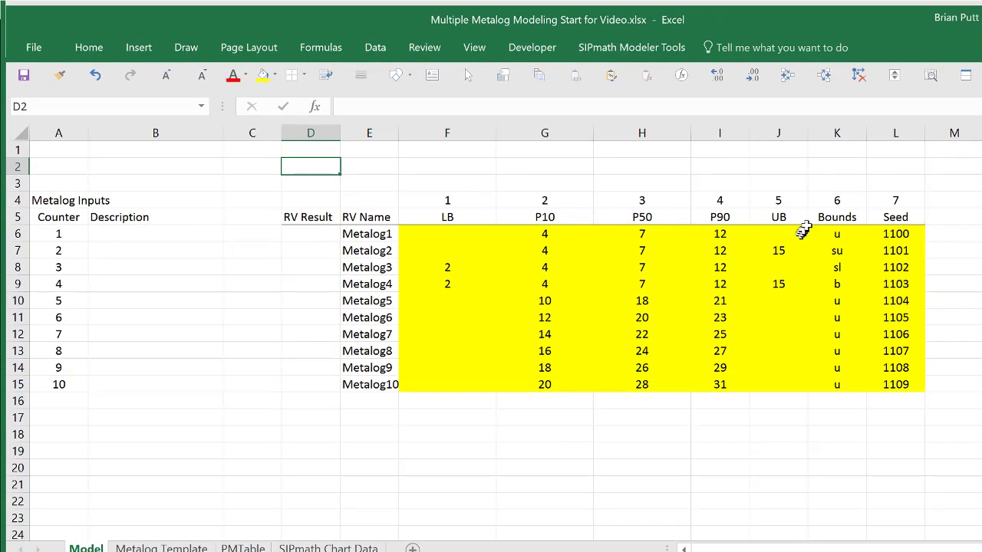
click(115, 547)
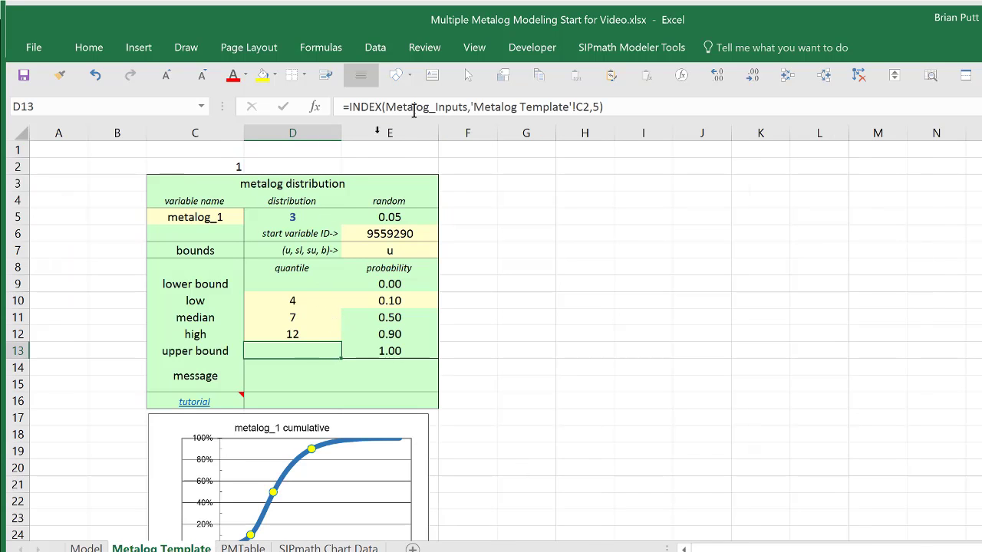
drag(604, 107, 322, 95)
key(ctrl+c)
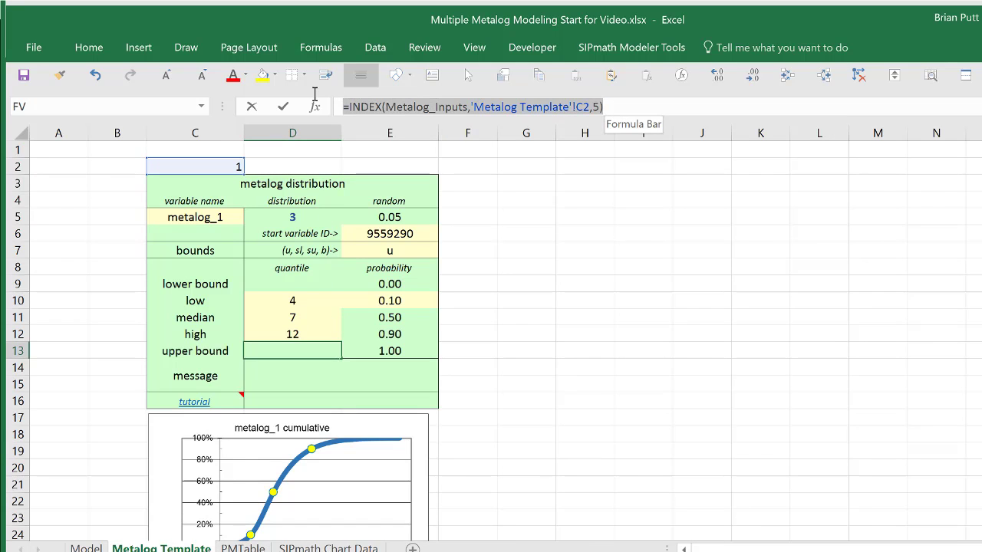
key(Escape)
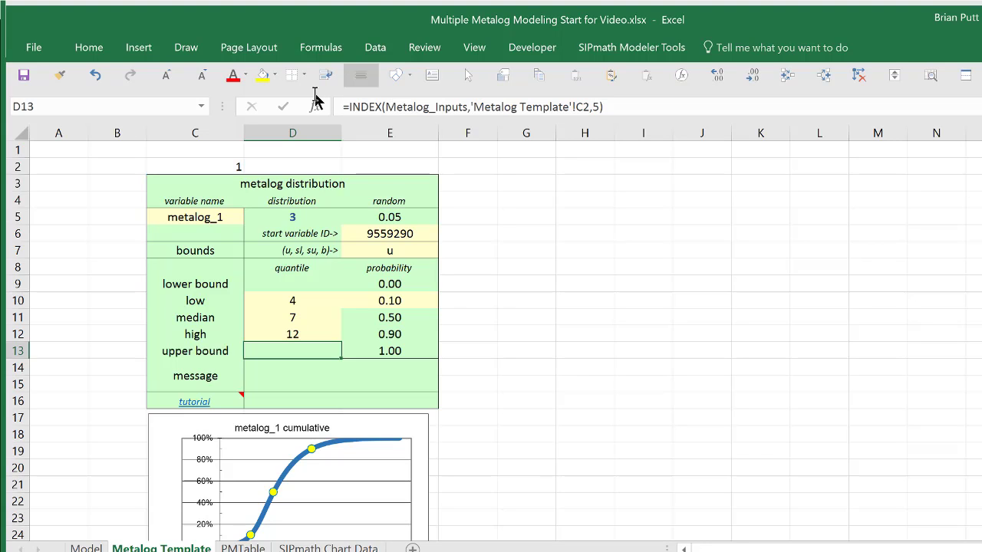
key(Up)
key(Up)
key(Up)
key(Up)
key(Up)
key(Up)
key(Up)
key(Down)
key(Right)
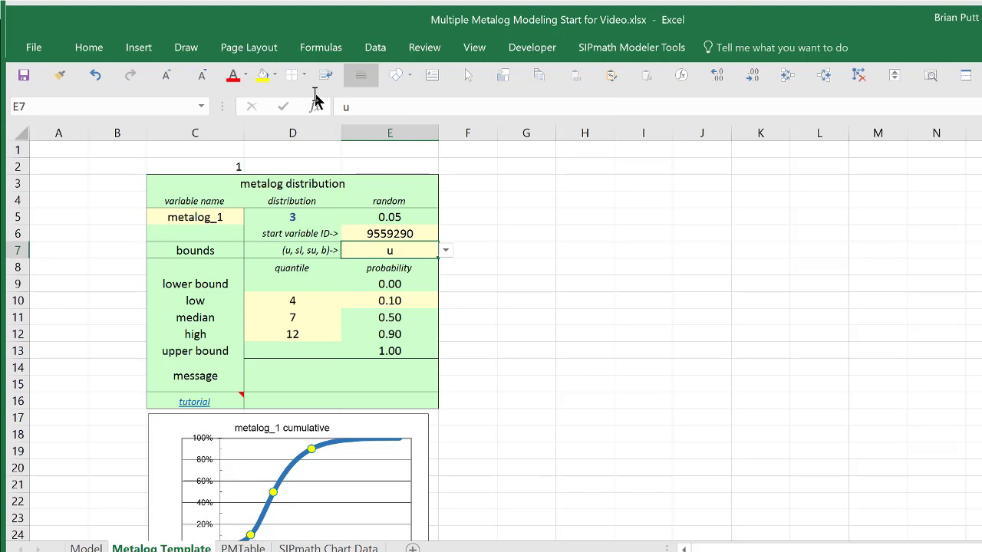
drag(359, 109, 259, 106)
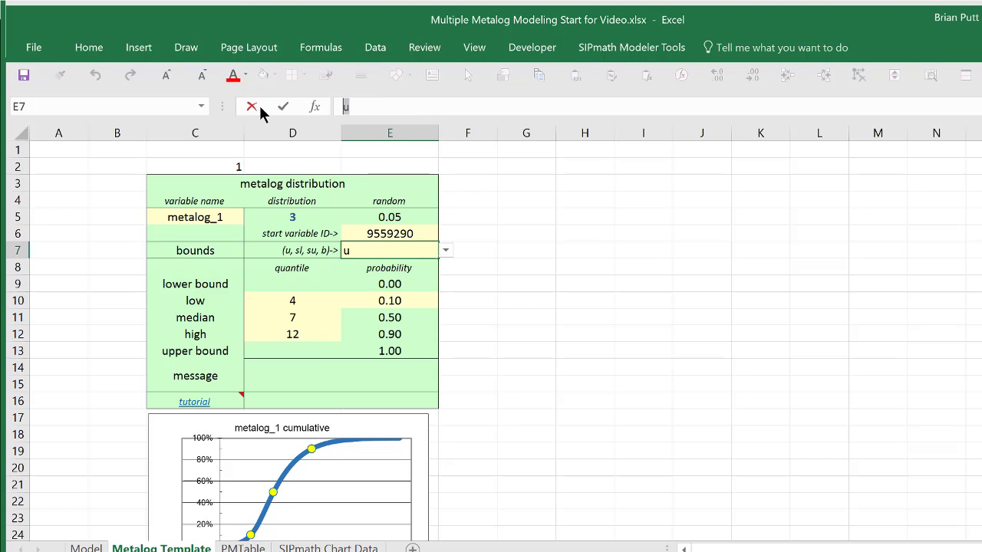
key(ctrl+v)
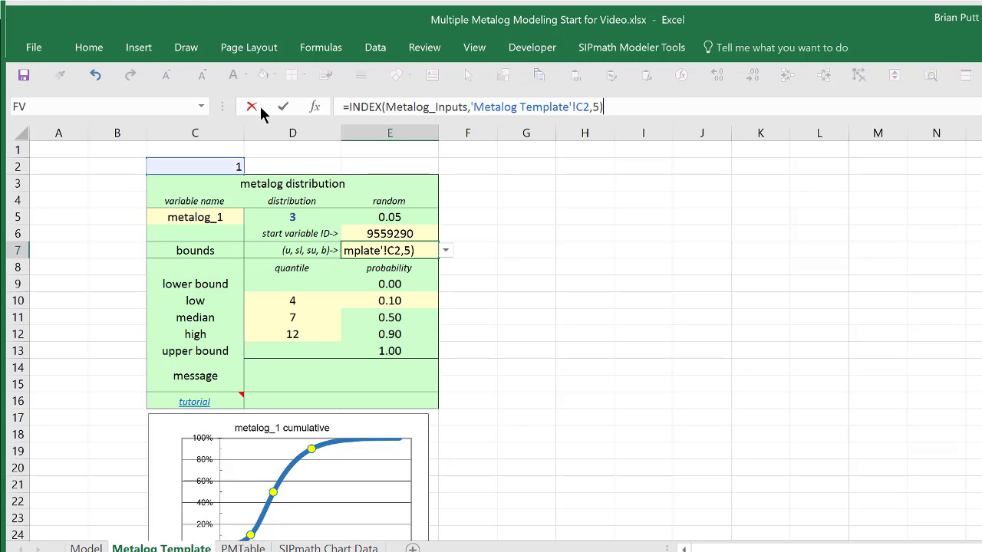
click(602, 107)
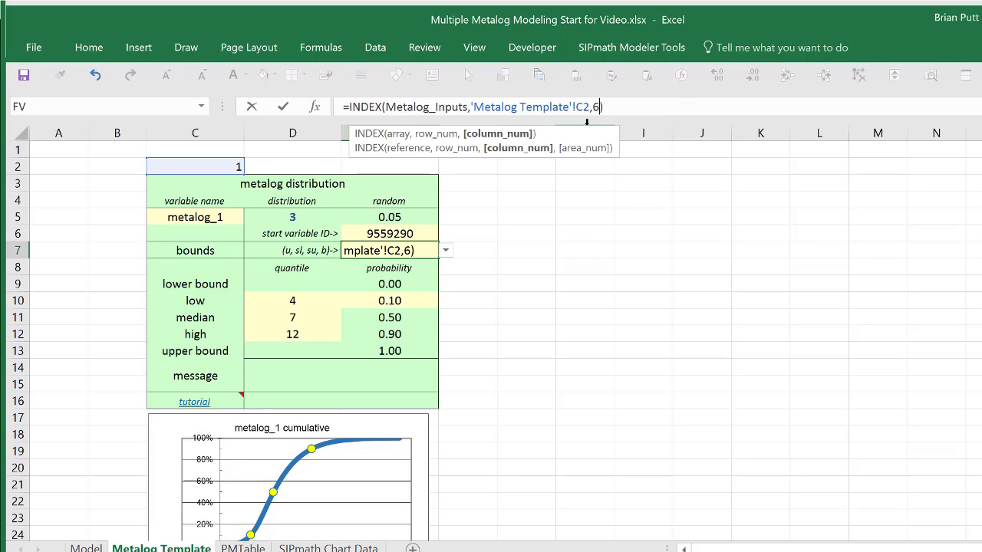
key(ctrl+Return)
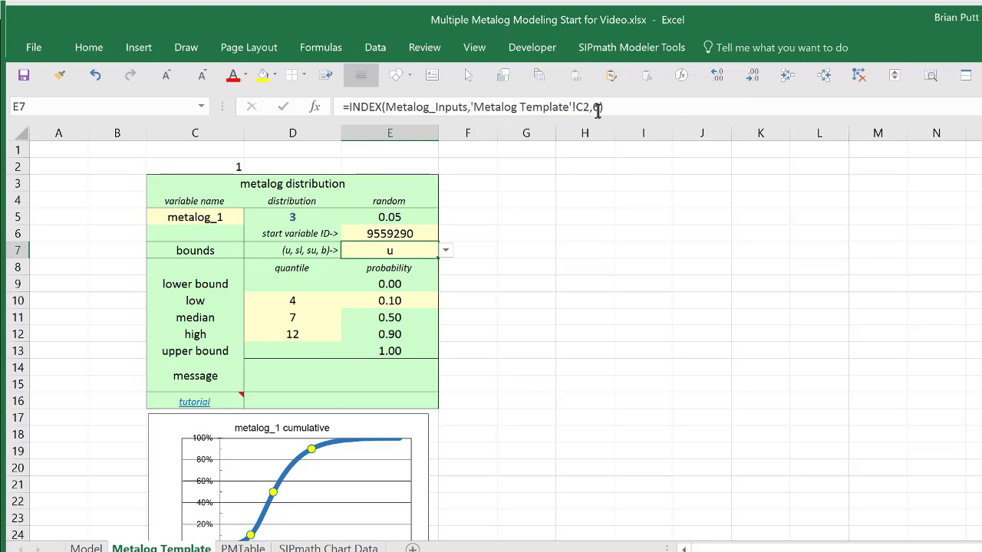
Step: Copy the bounds cell's INDEX formula as text into the start variable ID cell E6, replacing the fixed ID
drag(601, 108, 331, 113)
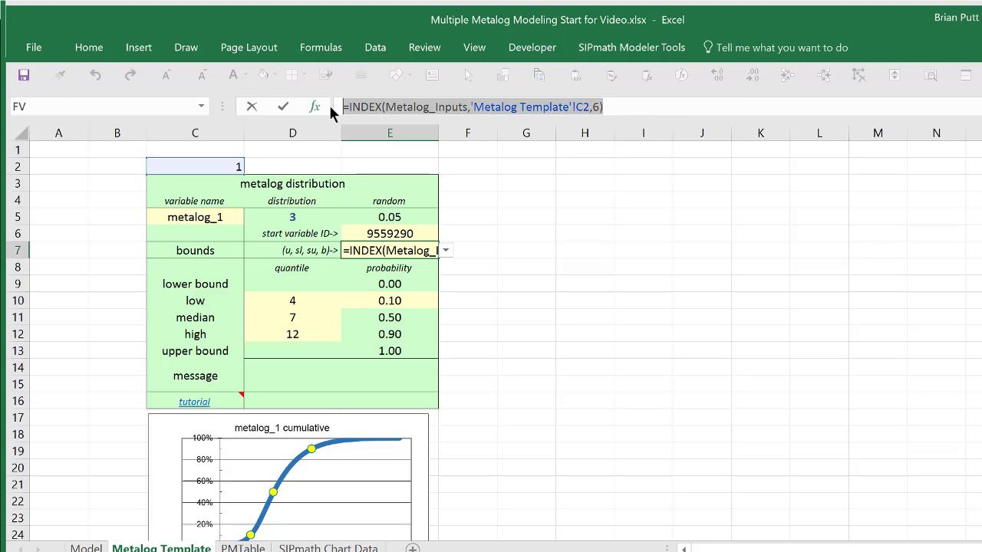
key(ctrl+c)
key(Escape)
key(Up)
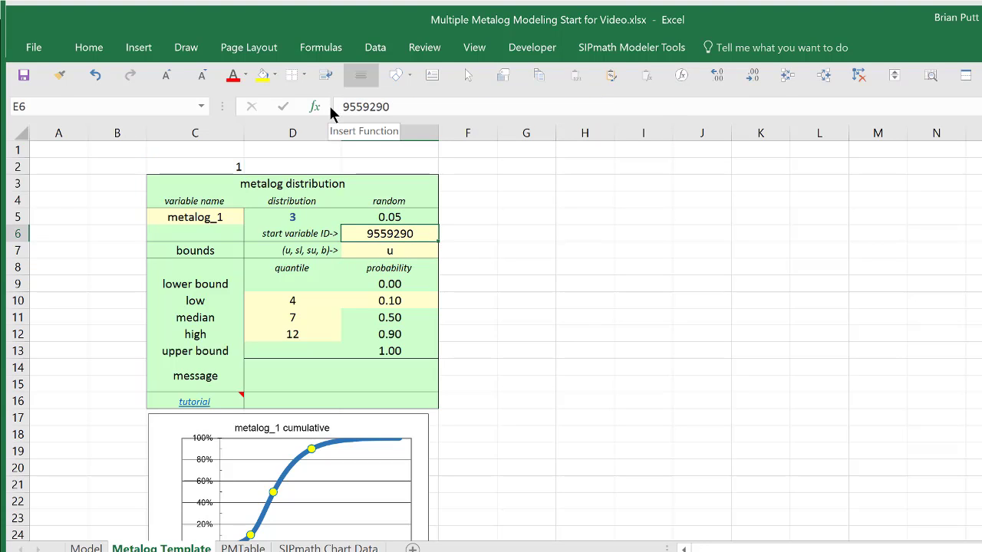
click(384, 107)
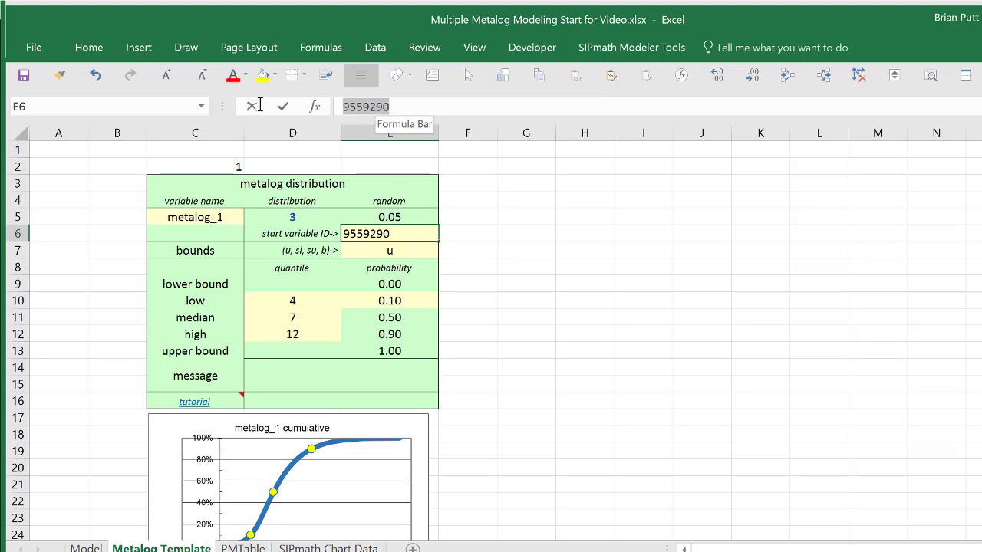
key(ctrl+a)
key(ctrl+v)
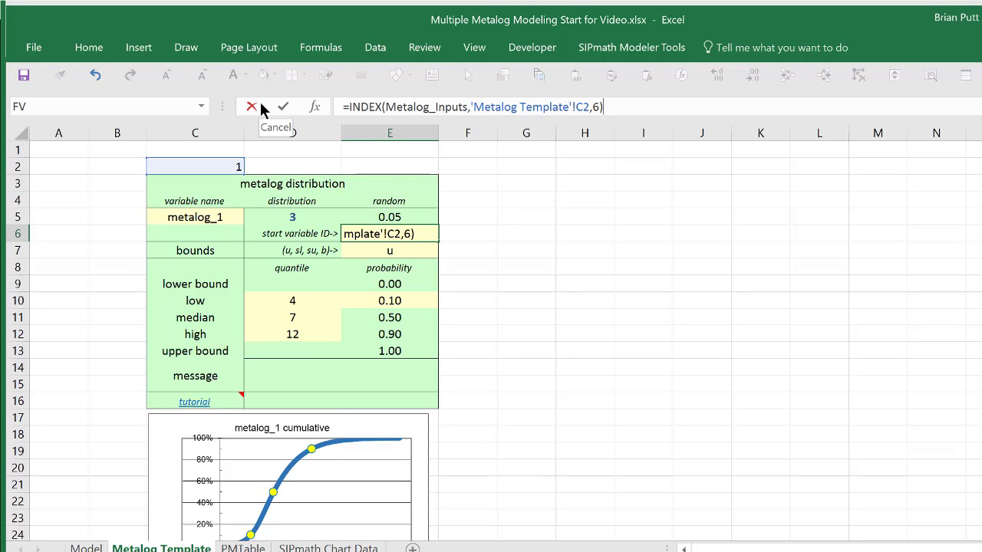
key(Return)
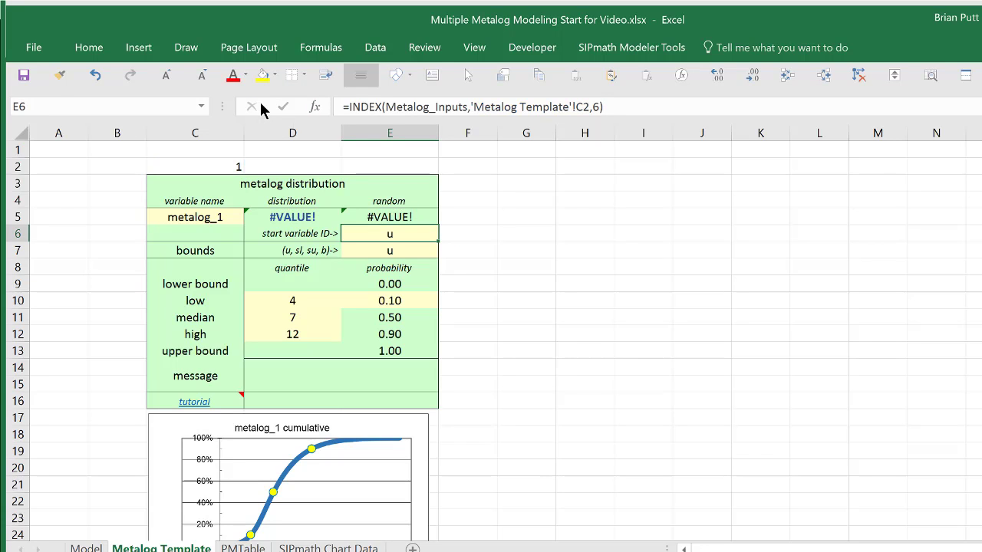
Step: Set the column number in the start variable ID's INDEX formula in E6 to 7
click(595, 106)
key(BackSpace)
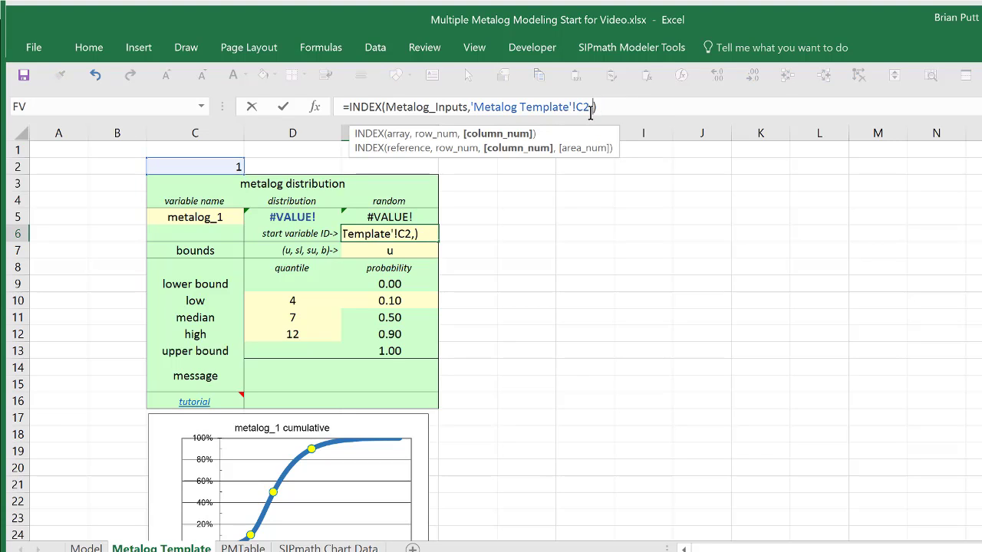
text(7)
key(ctrl+Return)
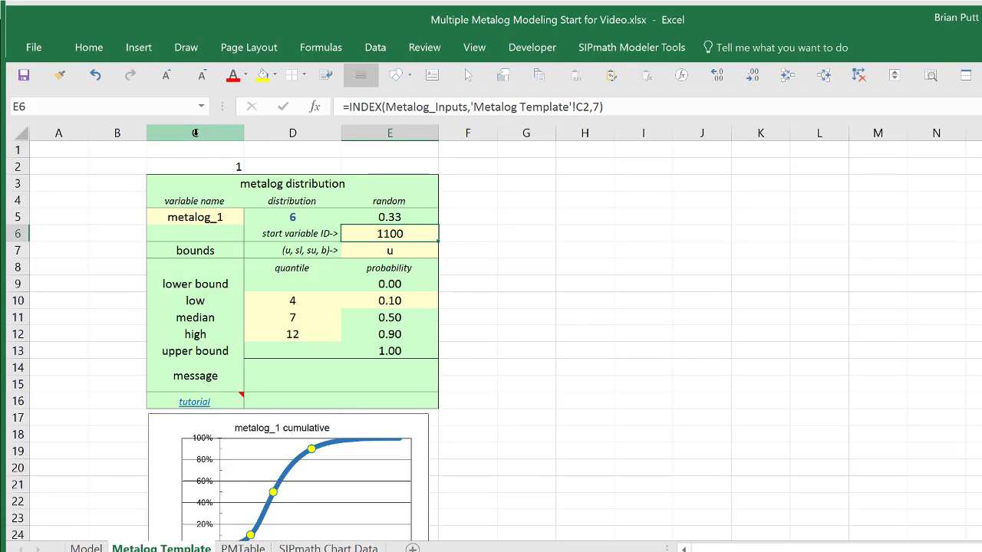
Step: Copy the whole metalog template columns C:E and paste them starting at columns G, K and O
drag(197, 133, 395, 122)
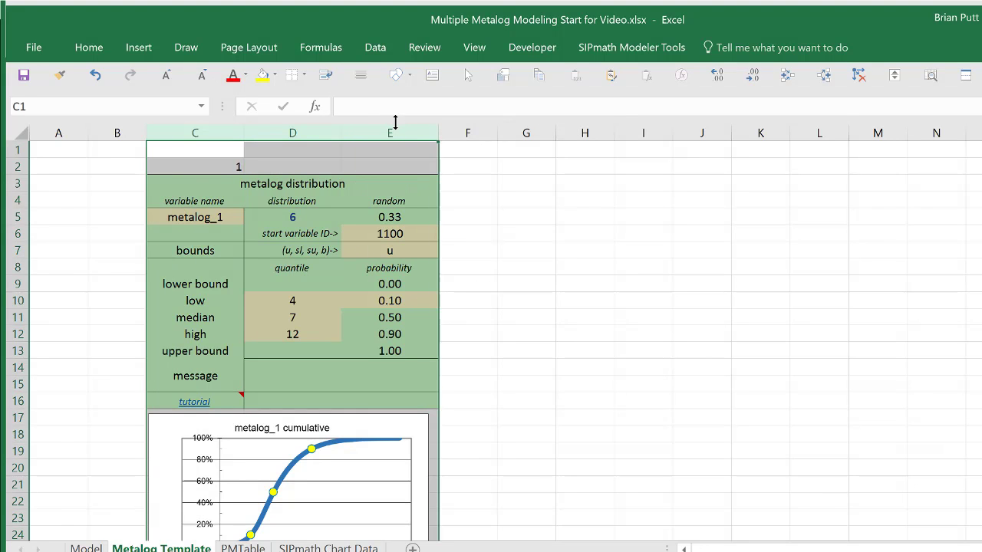
key(ctrl+c)
click(499, 134)
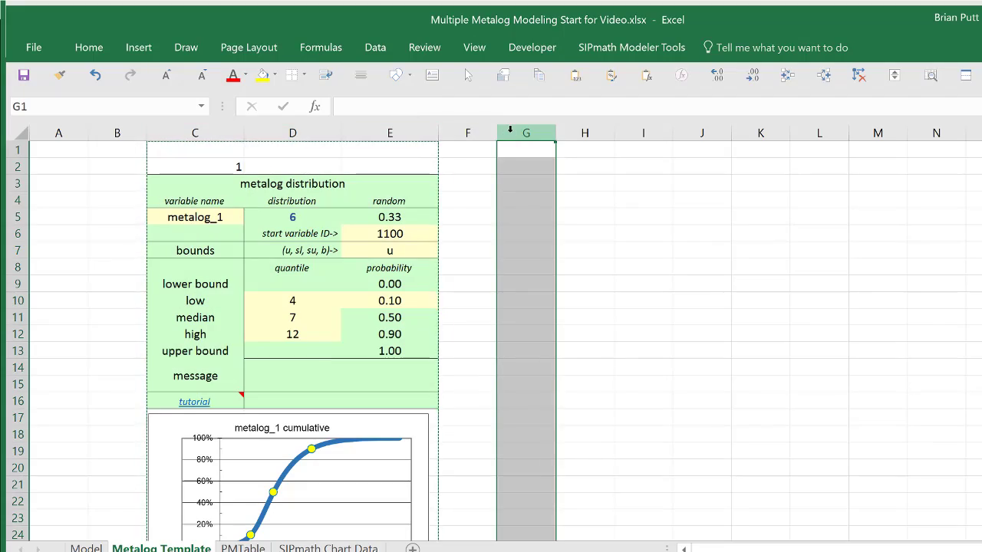
key(ctrl+v)
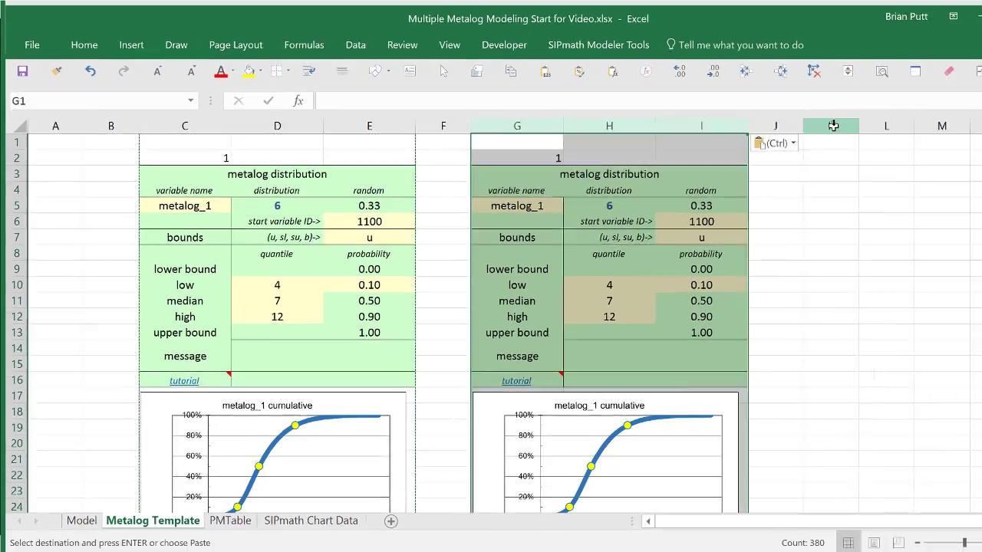
click(877, 132)
key(ctrl+v)
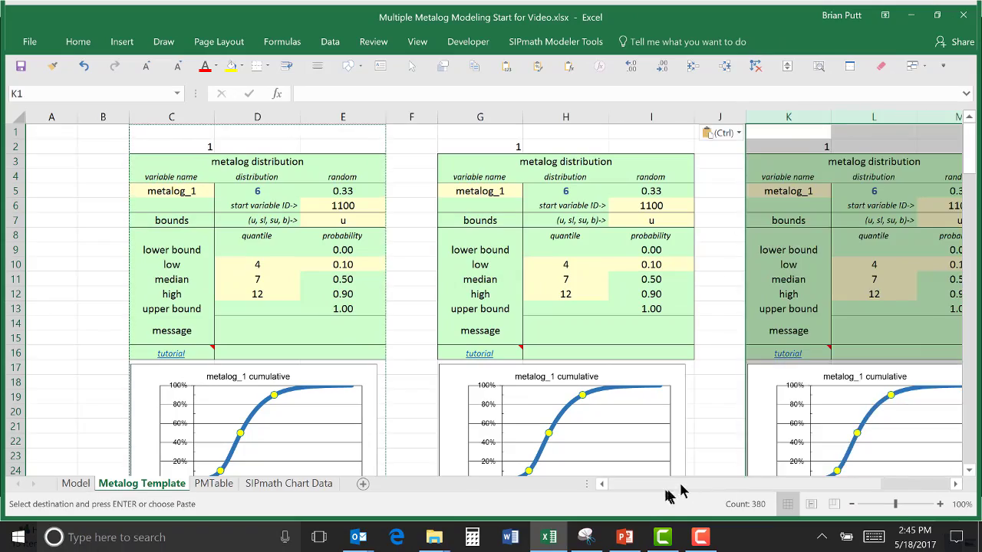
click(894, 116)
key(ctrl+v)
Step: Paste three more copies of the metalog template columns starting at columns S, W and AA
drag(794, 486, 853, 485)
scroll(876, 425, down, 4)
scroll(874, 422, up, 1)
click(762, 114)
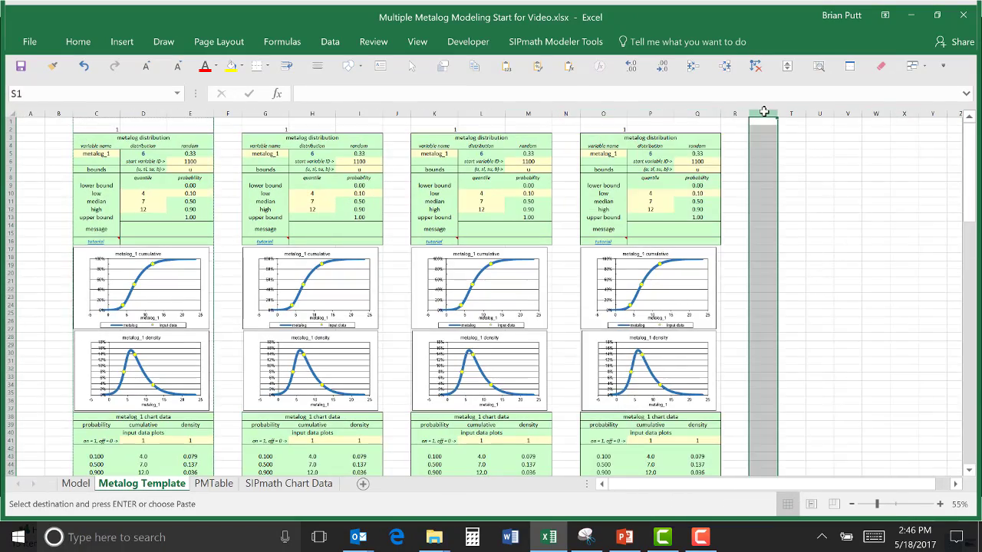
key(ctrl+v)
click(930, 113)
key(ctrl+v)
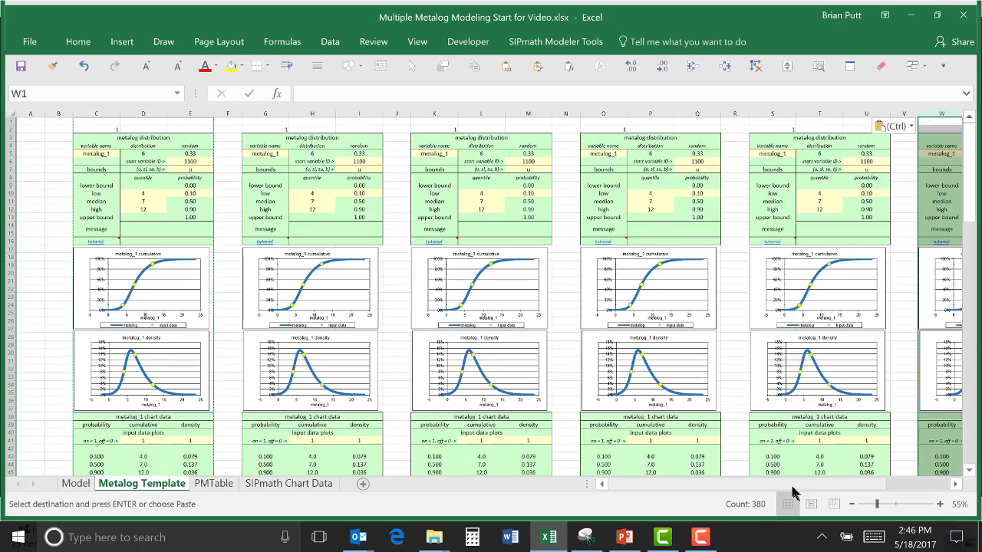
click(906, 115)
key(ctrl+v)
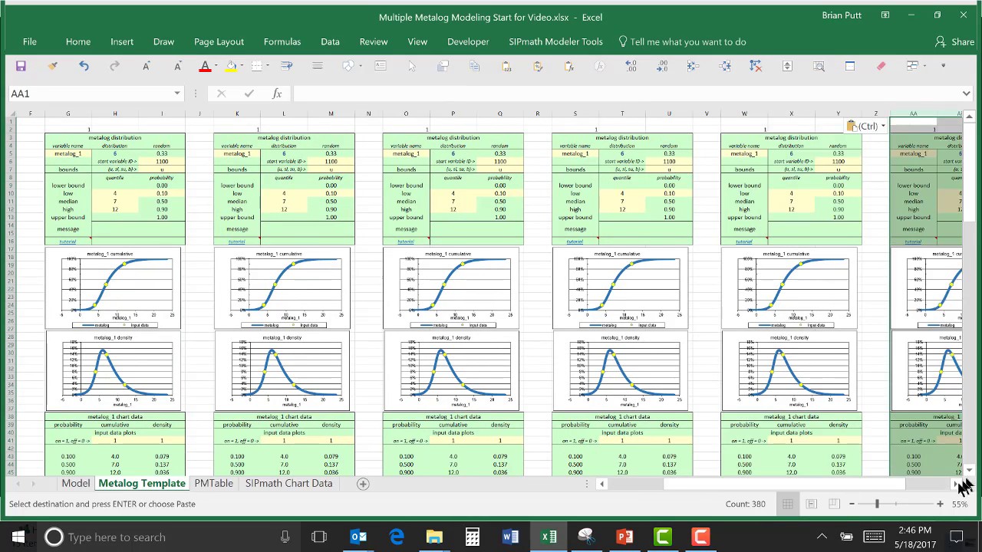
Step: Paste further copies of the metalog template columns starting at columns AE, AI, AM and AQ
click(955, 483)
click(274, 114)
key(ctrl+v)
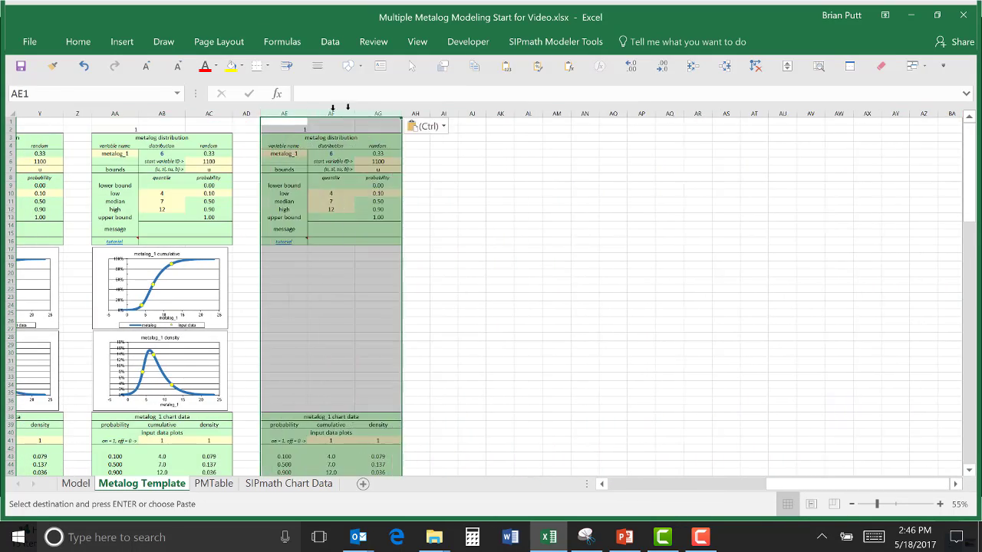
click(443, 113)
key(ctrl+v)
click(612, 113)
key(ctrl+v)
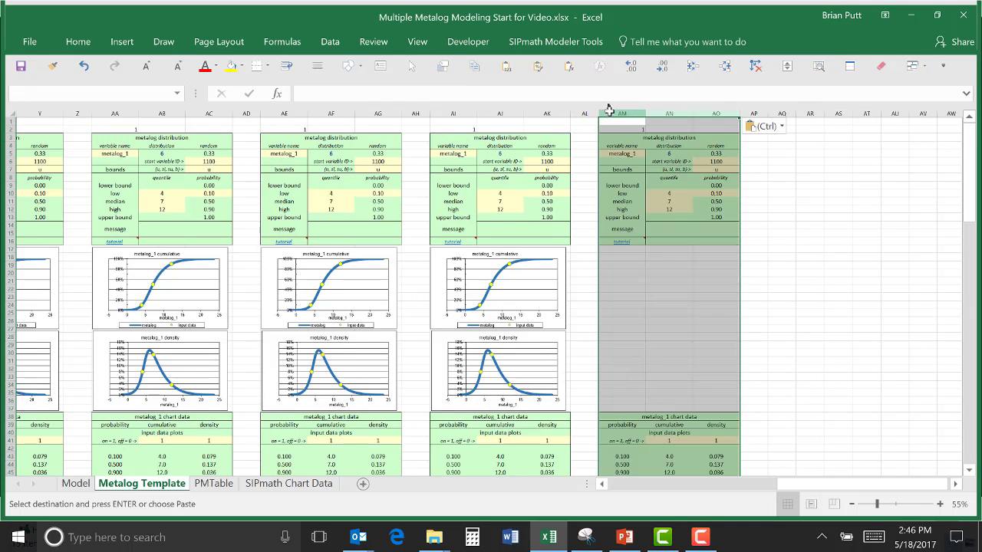
click(778, 114)
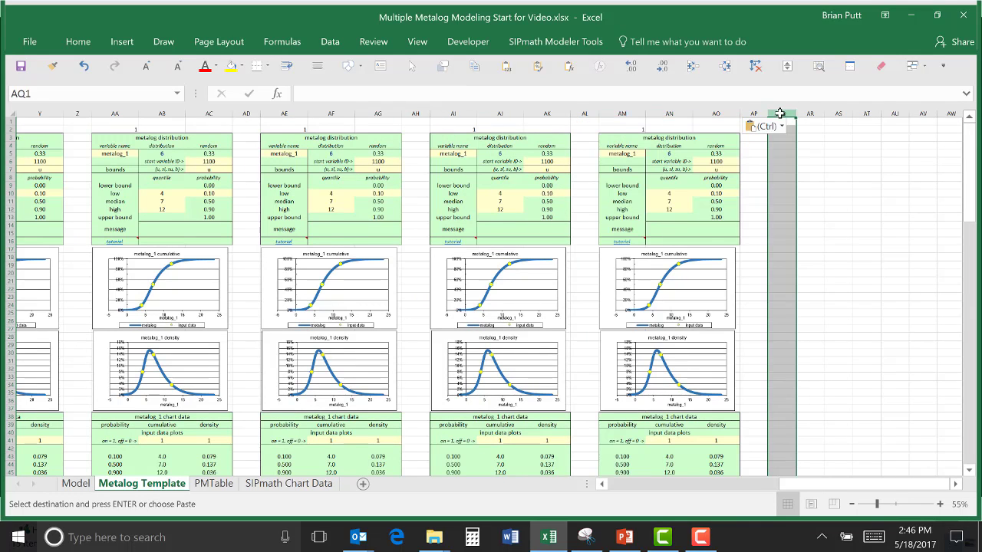
key(ctrl+v)
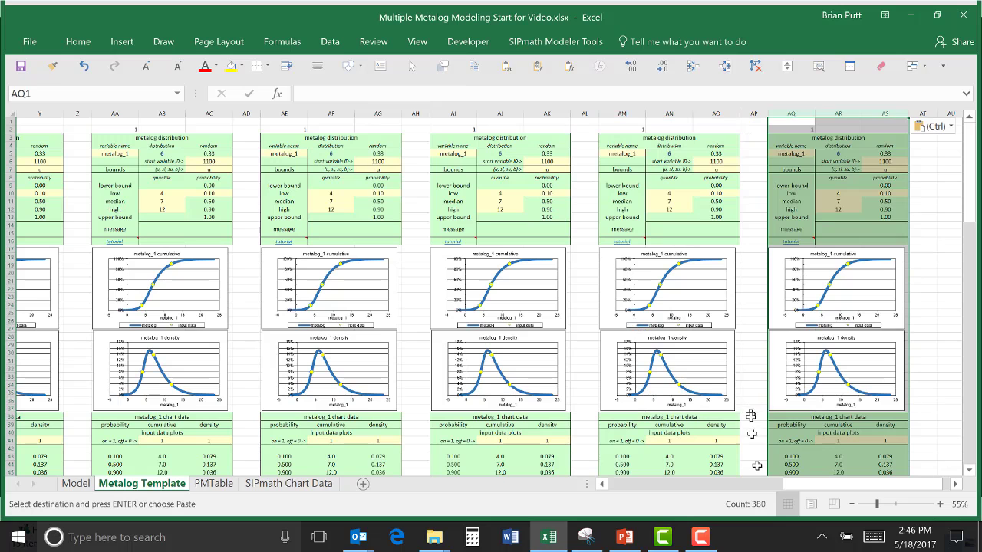
Step: Replace the second template's counter in G2 with the formula =C2+1
drag(804, 488, 387, 506)
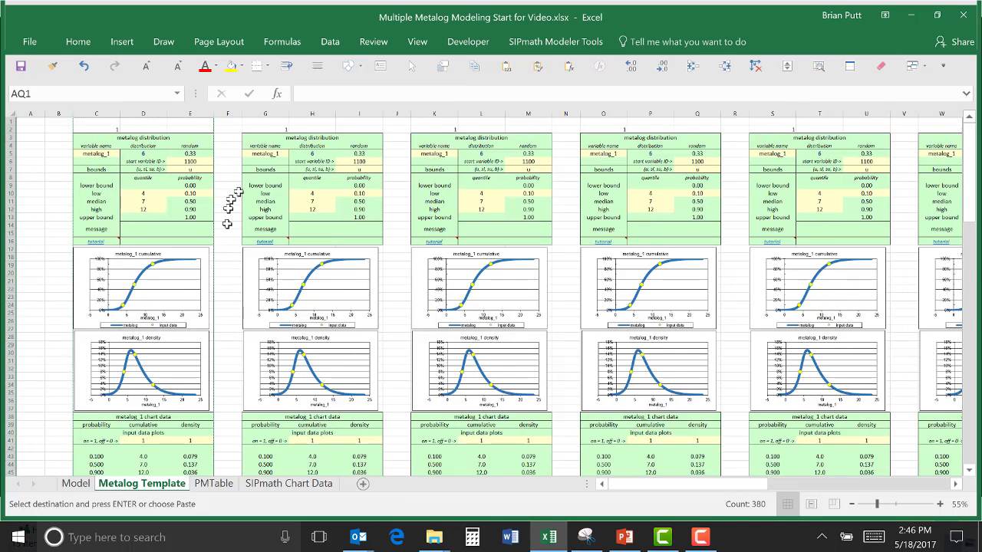
click(275, 128)
text(=)
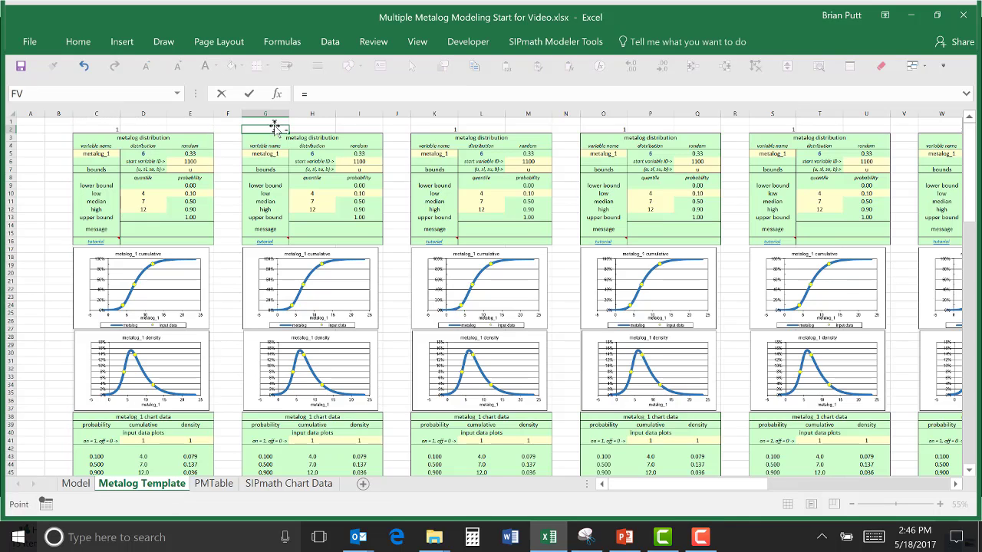
key(Left)
key(Left)
key(Left)
key(Left)
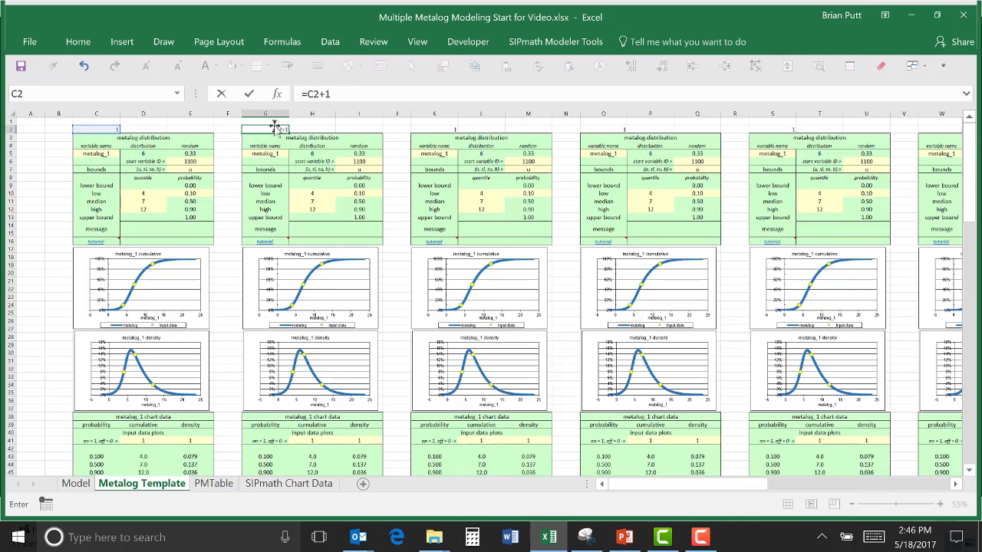
key(ctrl+Return)
Step: Copy the counter formula from G2 into the next four templates' counter cells K2, O2, S2 and W2
key(ctrl+c)
key(Right)
key(Right)
key(Right)
key(Right)
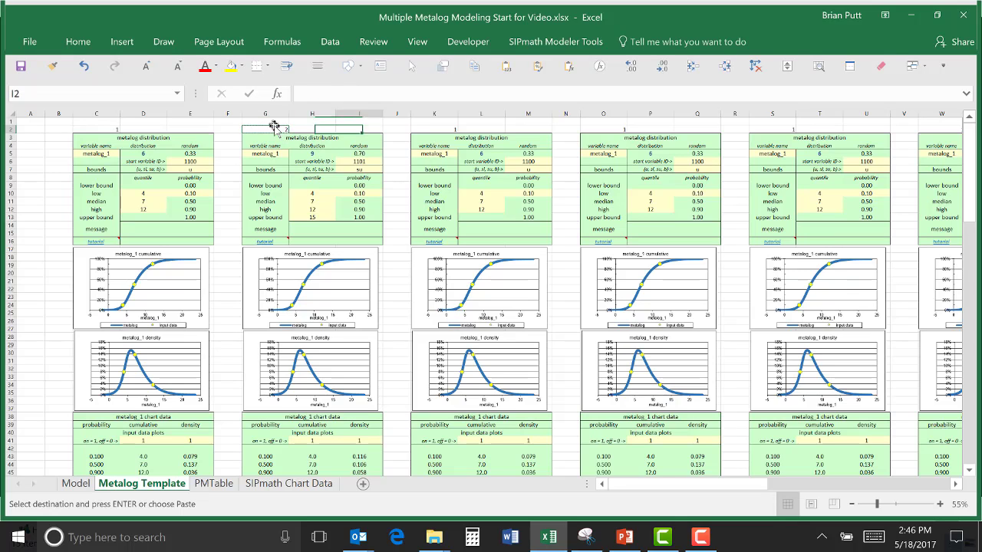
key(ctrl+v)
key(Right)
key(Right)
key(Right)
key(Right)
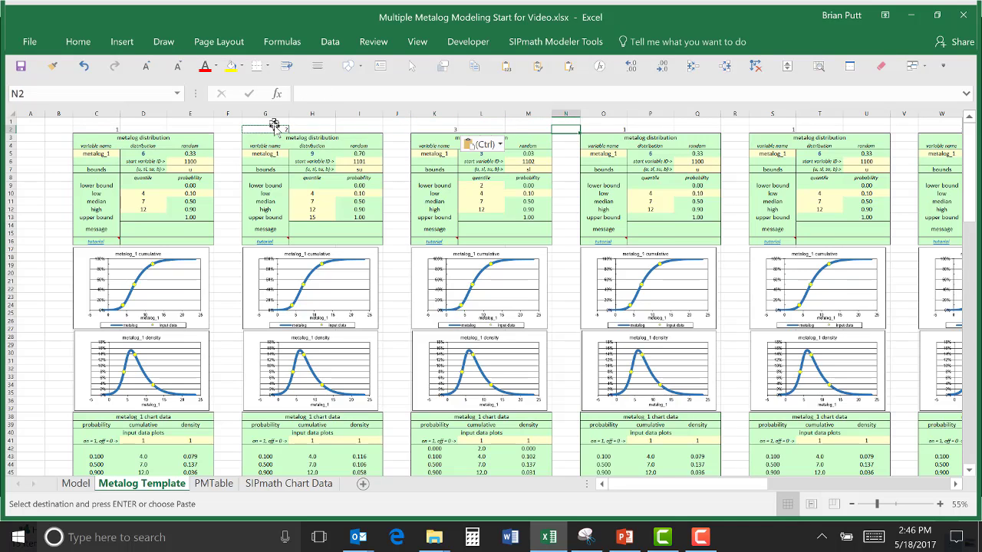
key(ctrl+v)
key(Right)
key(Right)
key(Right)
key(Right)
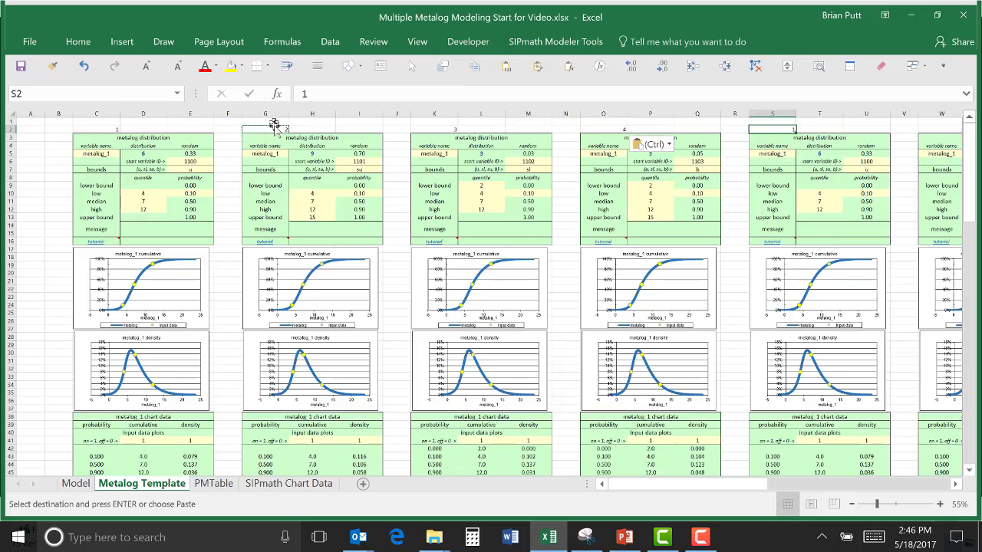
key(ctrl+v)
key(Right)
key(Right)
key(Right)
key(Right)
key(ctrl+v)
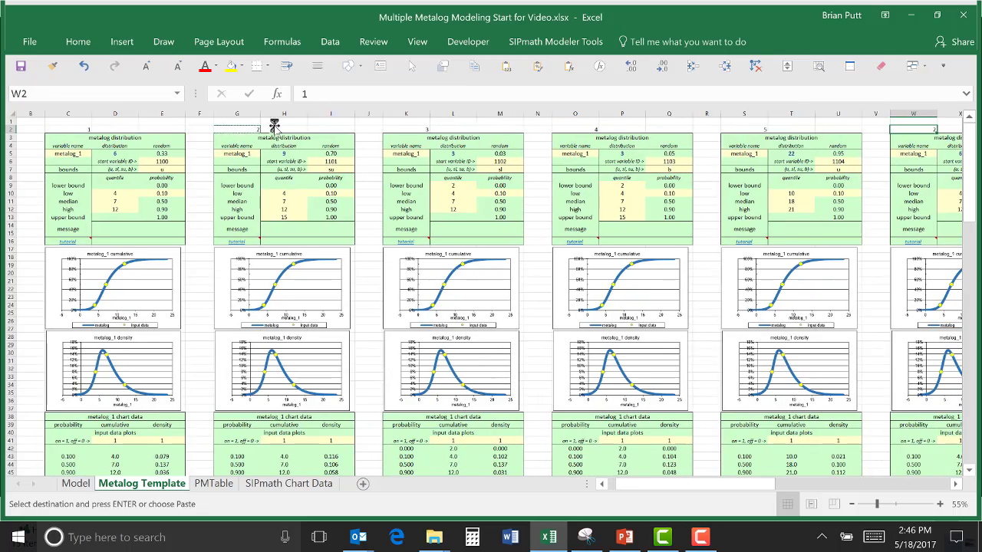
Step: Paste the counter formula into the counter cells AA2, AE2, AI2 and AM2 of the following templates
key(Right)
key(Right)
key(Right)
key(Right)
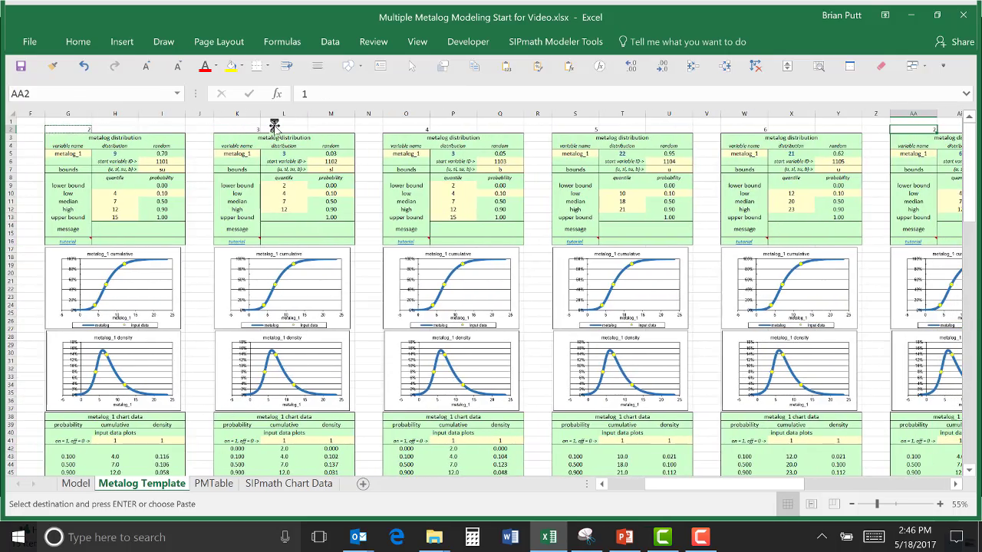
key(ctrl+v)
key(Right)
key(Right)
key(Right)
key(Right)
key(ctrl+v)
key(Right)
key(Right)
key(Right)
key(Right)
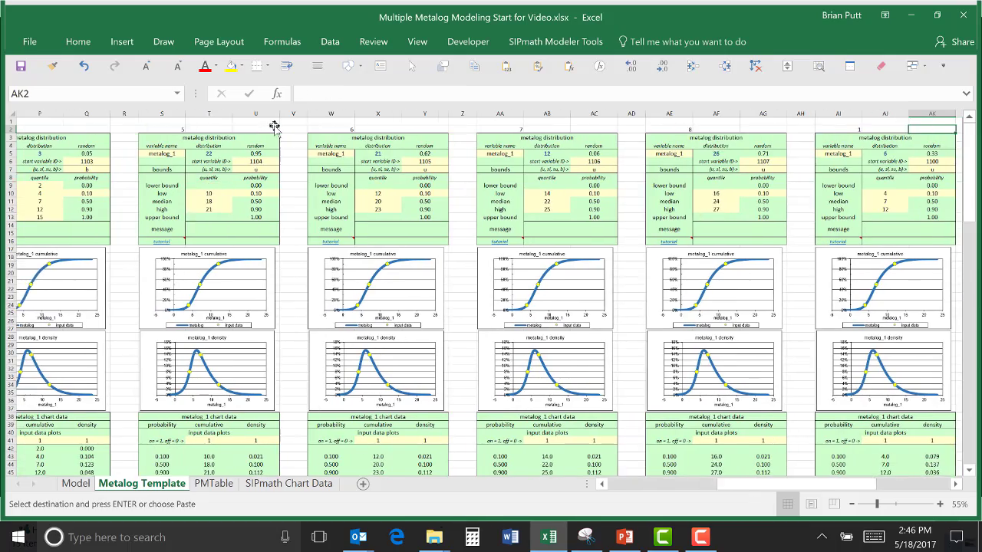
key(ctrl+v)
key(Right)
key(Right)
key(Right)
key(Right)
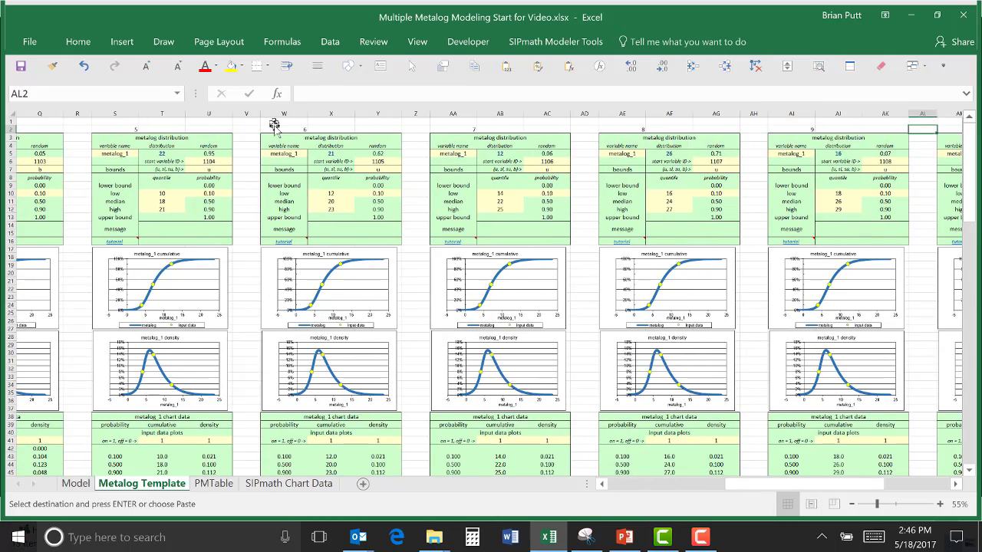
key(ctrl+v)
key(Right)
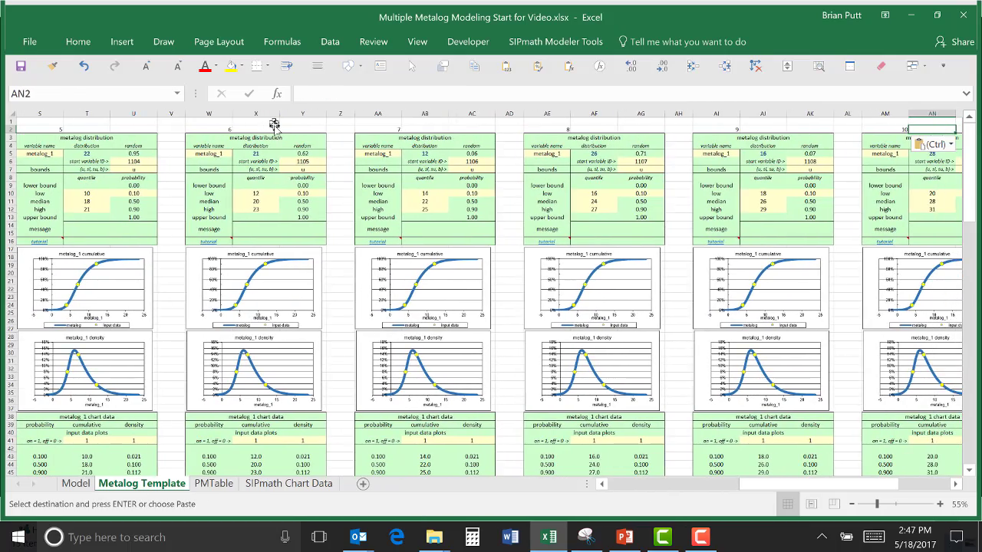
key(Left)
key(Left)
key(Left)
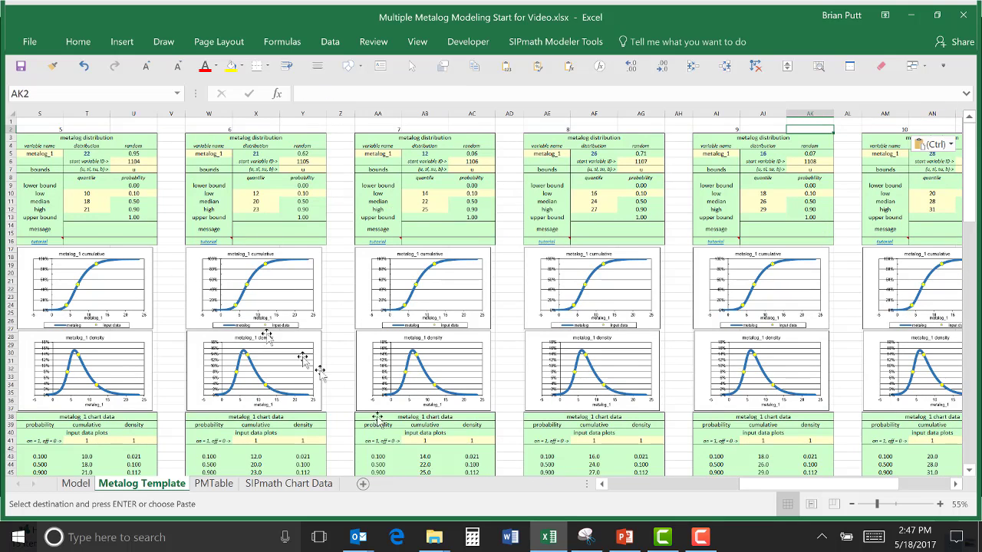
Step: Begin an INDEX formula in the first RV Result cell, D6, on the Model sheet
drag(880, 486, 880, 486)
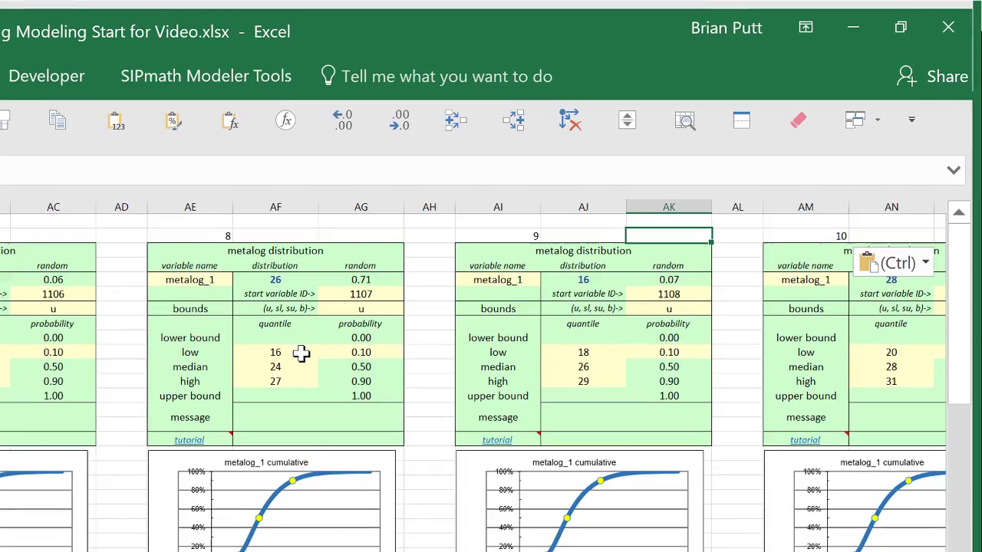
ctrl+scroll(301, 351, up, 3)
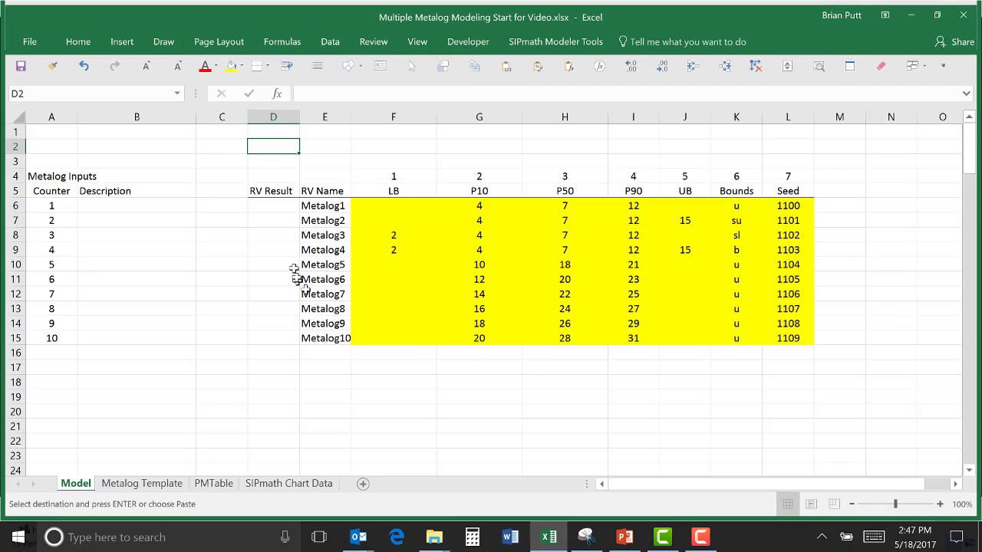
click(271, 205)
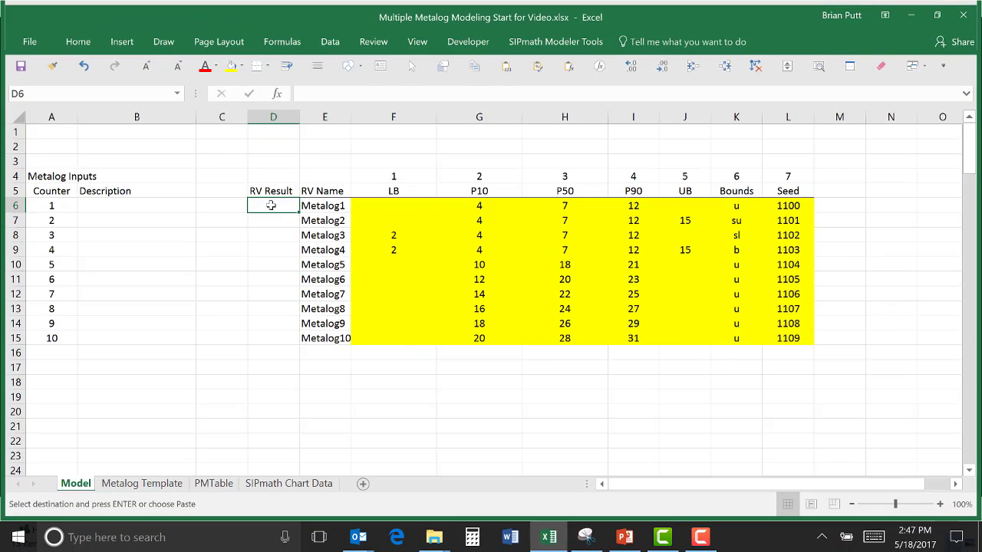
text(=)
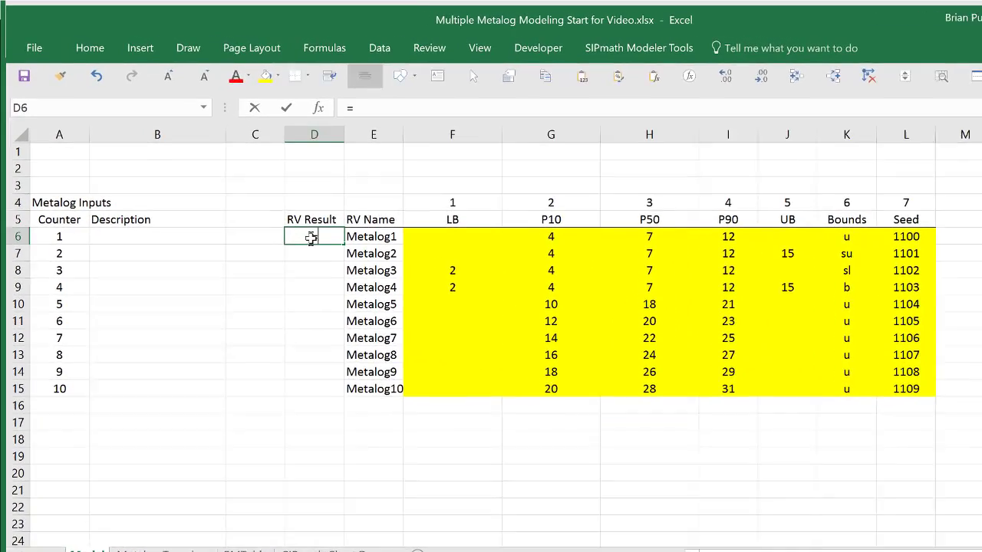
text(index()
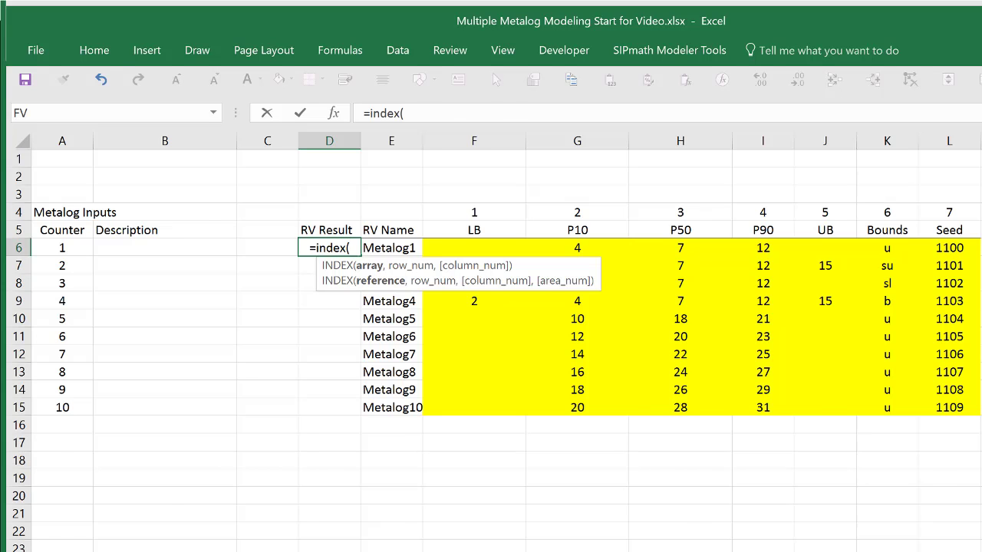
Step: Set the INDEX array to D5:AS5 on the Metalog Template sheet, spanning the distribution row of all the templates
click(141, 551)
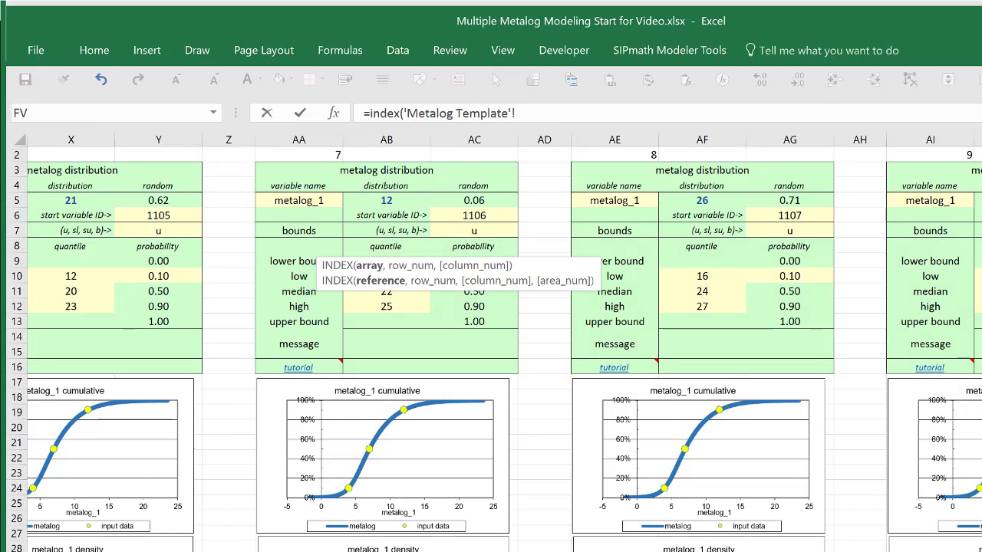
scroll(61, 190, left, 8)
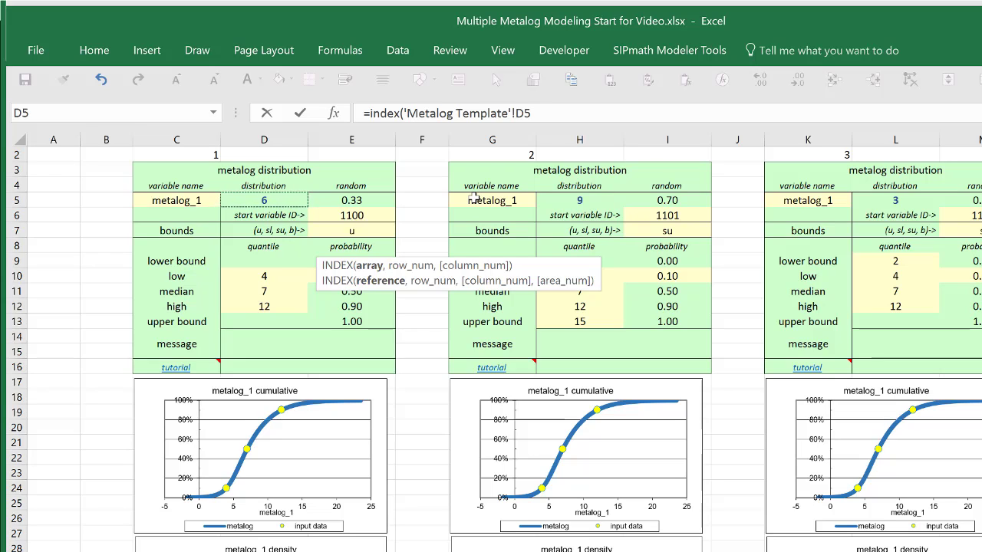
key(shift+Right)
key(shift+Right)
key(shift+Right)
key(shift+Right)
key(shift+Right)
key(shift+Right)
key(shift+Right)
key(shift+Right)
key(shift+Right)
key(shift+Right)
key(shift+Right)
key(shift+Right)
key(shift+Right)
key(shift+Right)
key(shift+Right)
key(shift+Right)
key(shift+Right)
key(shift+Right)
key(shift+Right)
key(shift+Right)
key(shift+Right)
key(shift+Right)
key(shift+Right)
key(shift+Right)
key(shift+Right)
key(shift+Right)
key(shift+Right)
key(shift+Right)
key(shift+Right)
key(shift+Right)
key(shift+Right)
key(shift+Right)
key(shift+Right)
key(shift+Right)
key(shift+Right)
key(shift+Right)
key(shift+Right)
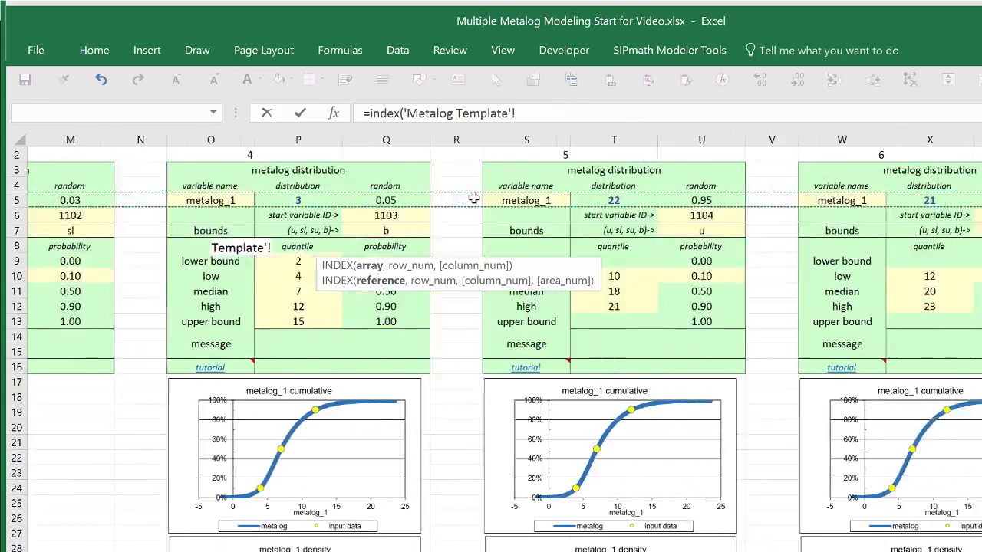
key(shift+Right)
key(shift+Right)
key(shift+Right)
key(shift+Right)
key(shift+Right)
key(shift+Right)
key(shift+Right)
key(shift+Right)
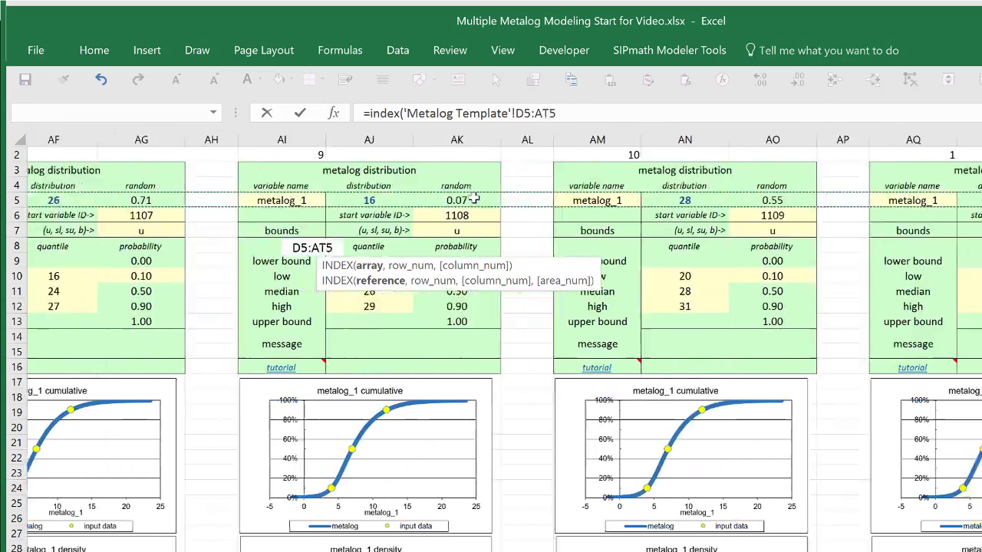
key(shift+Left)
key(shift+Left)
key(shift+Left)
key(shift+Left)
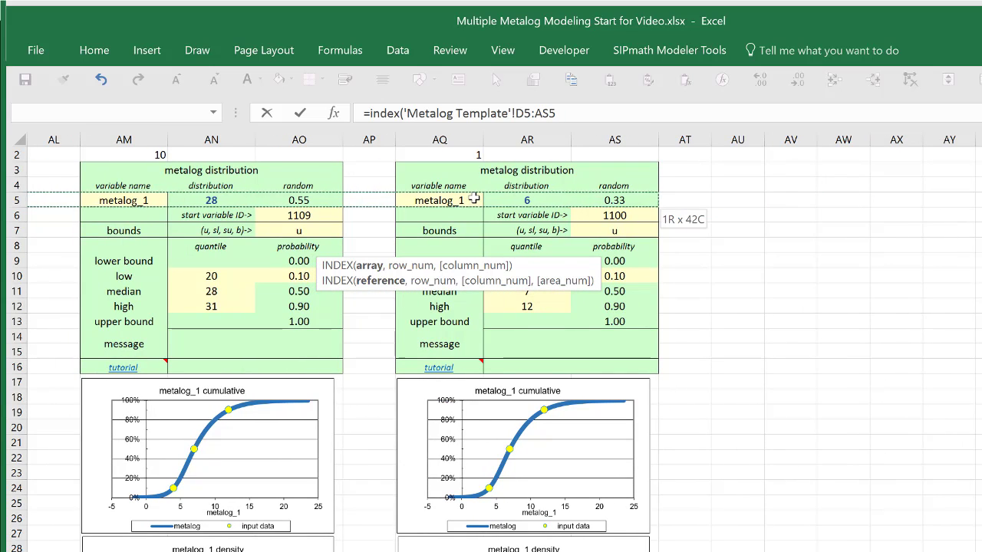
text(,)
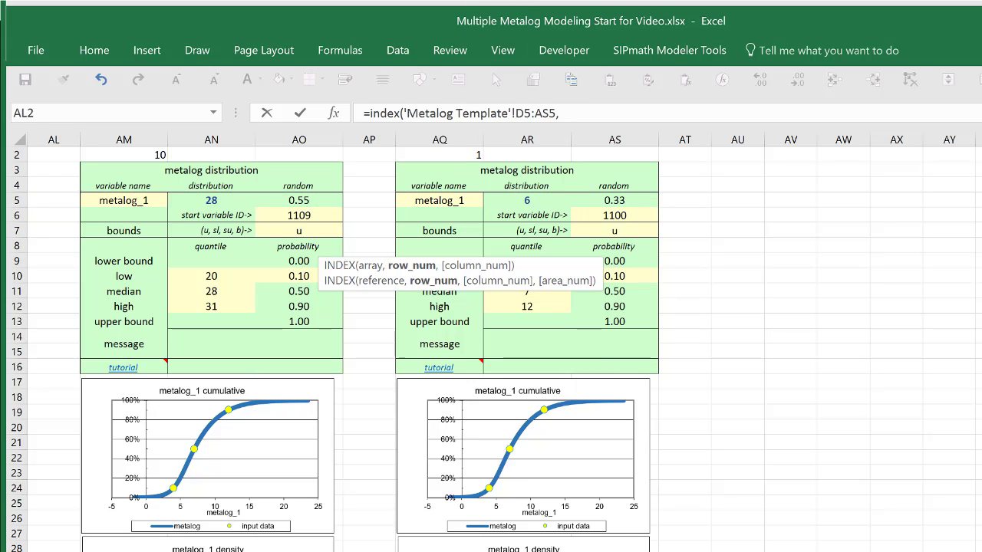
Step: Complete the INDEX formula in D6 with the position argument (Model!A6-1)*4+1 and accept the closing parenthesis correction
click(389, 539)
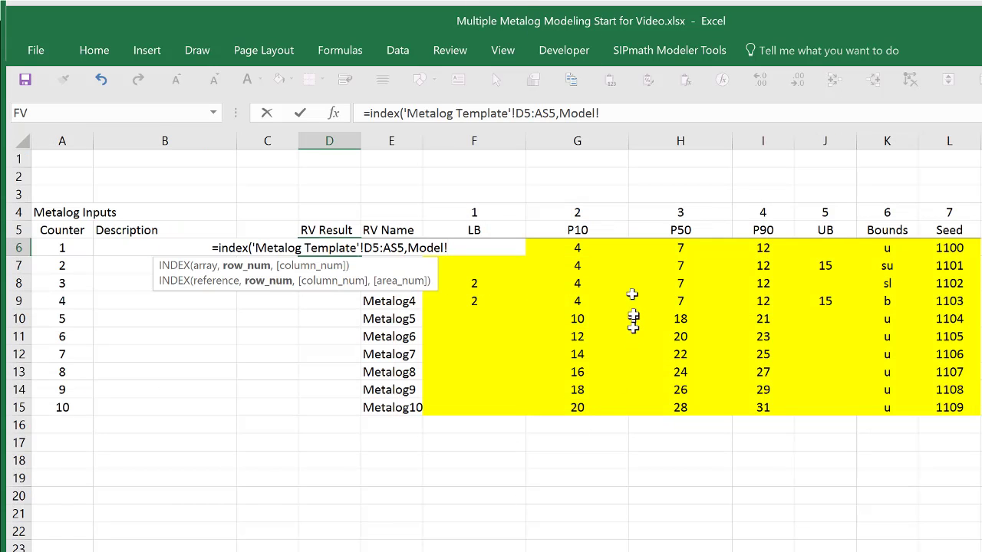
drag(559, 113, 600, 113)
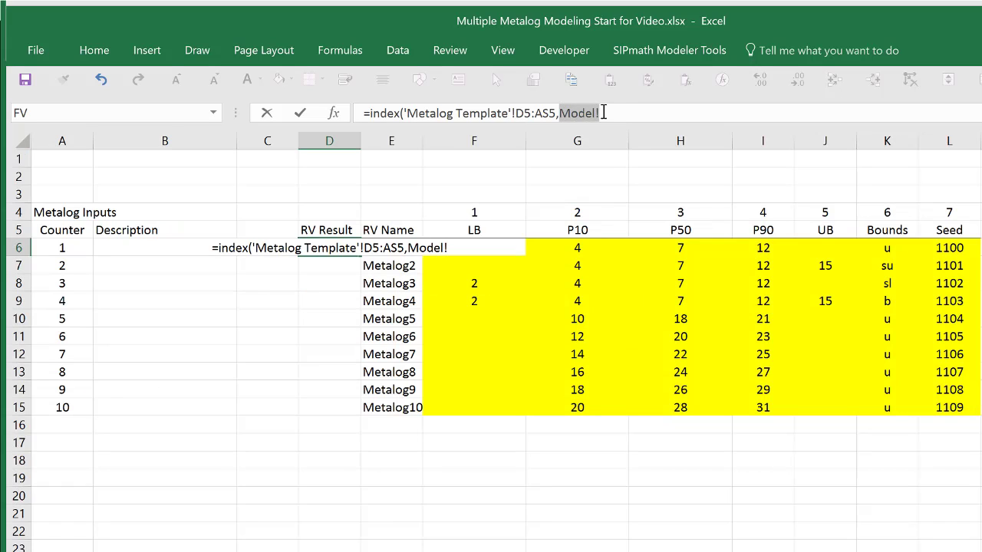
text(()
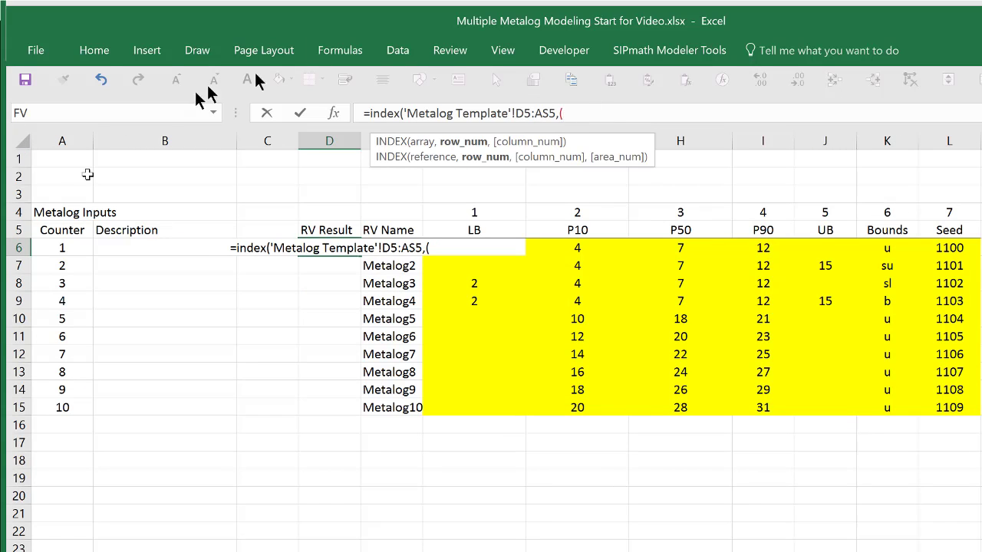
click(58, 247)
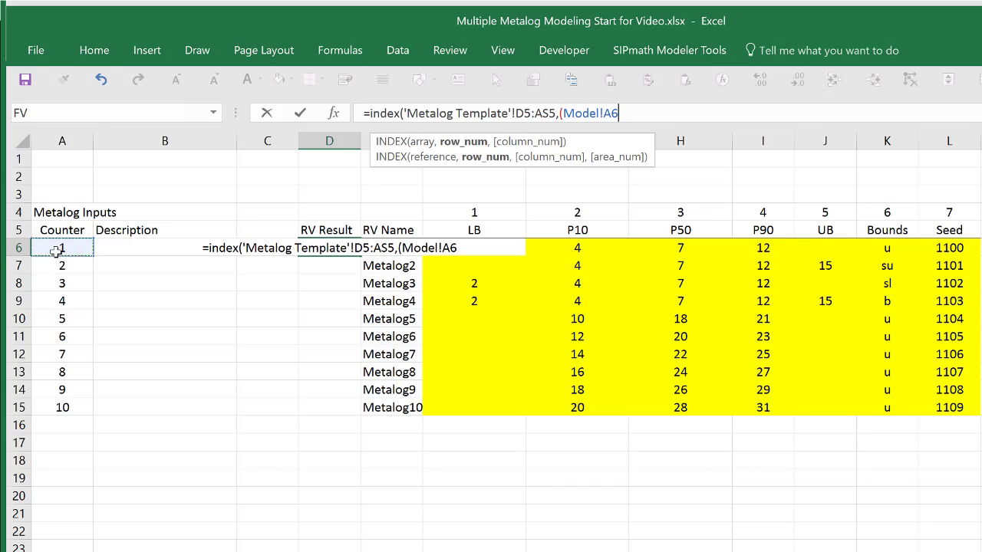
text(-1)
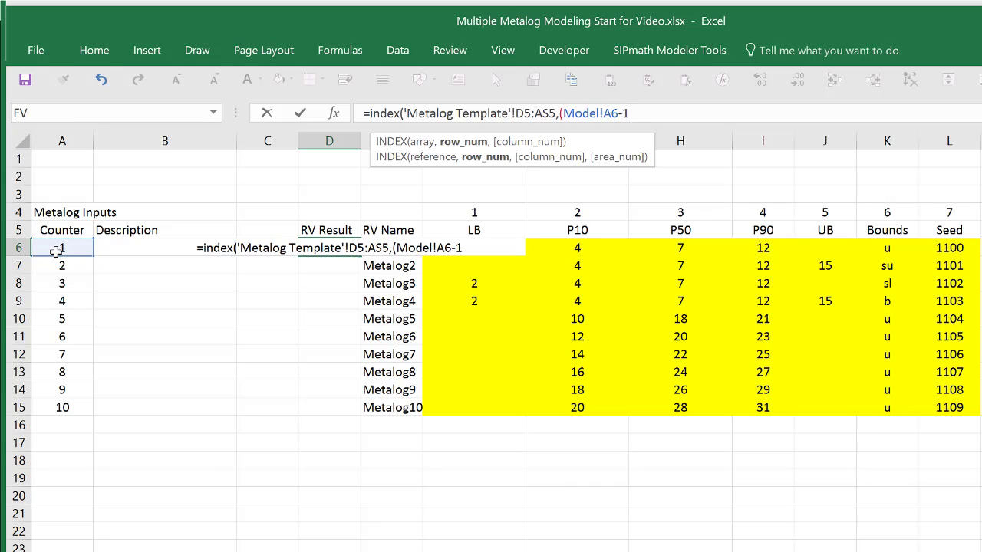
text()*4)
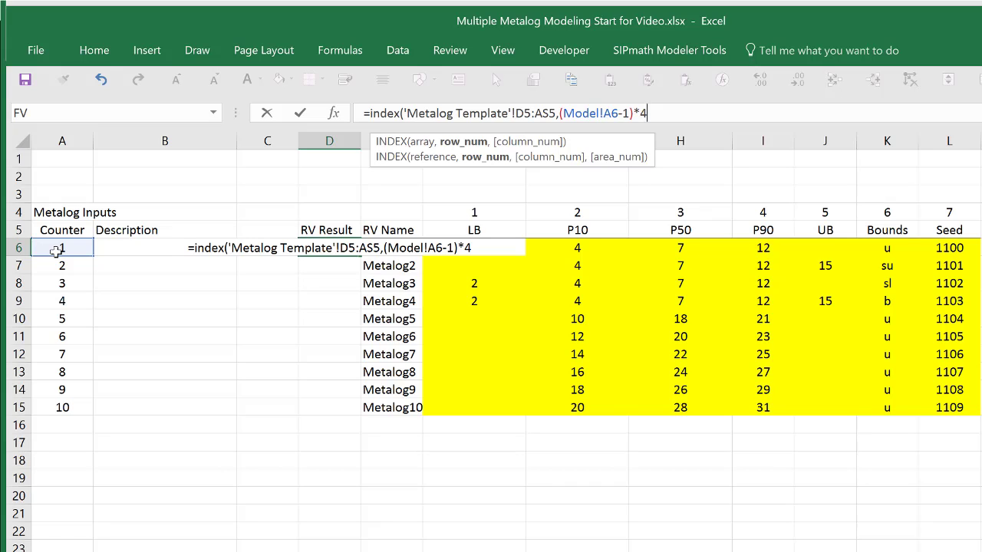
text(+1)
key(Return)
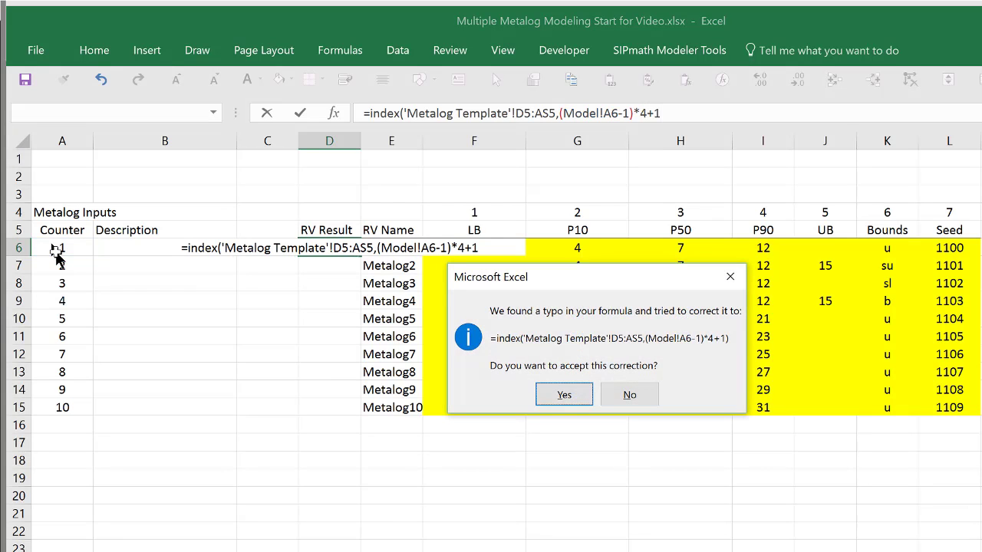
click(571, 395)
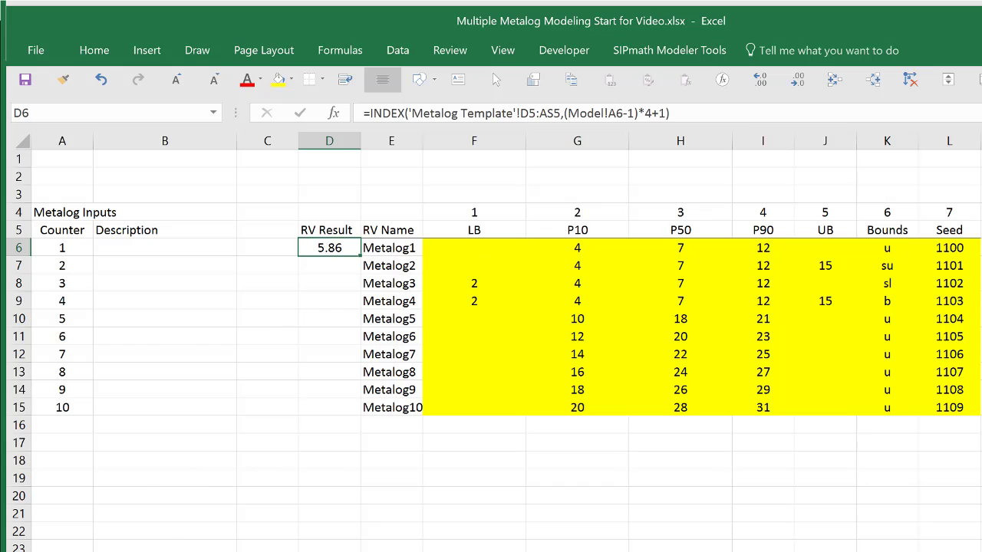
Step: Show the first template's distribution result in D5 on the Metalog Template sheet with three decimal places
click(194, 551)
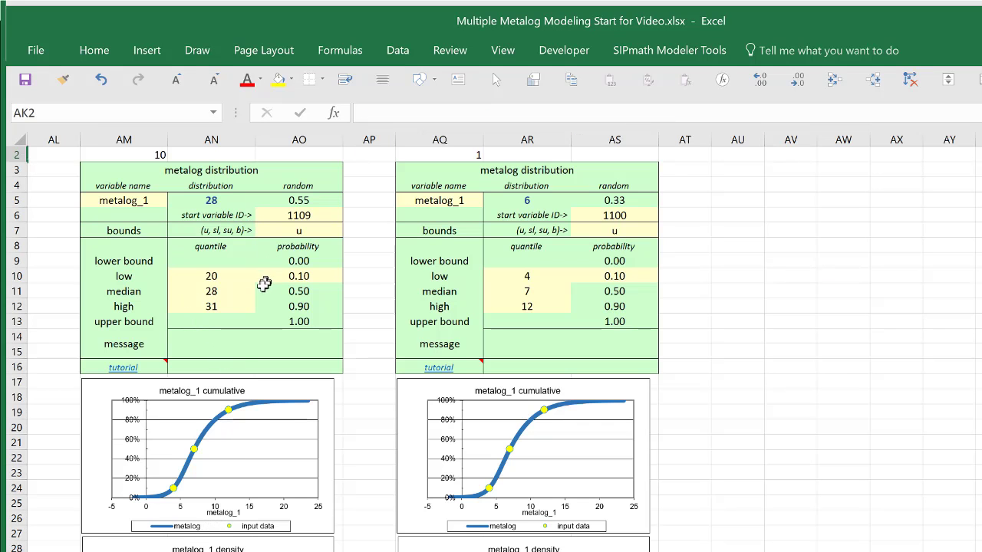
drag(414, 551, 375, 551)
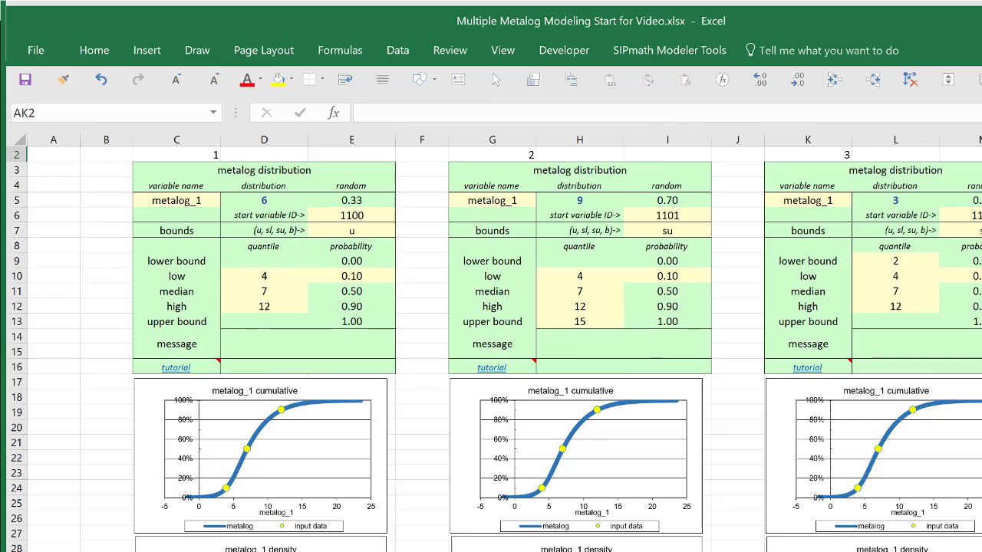
click(253, 201)
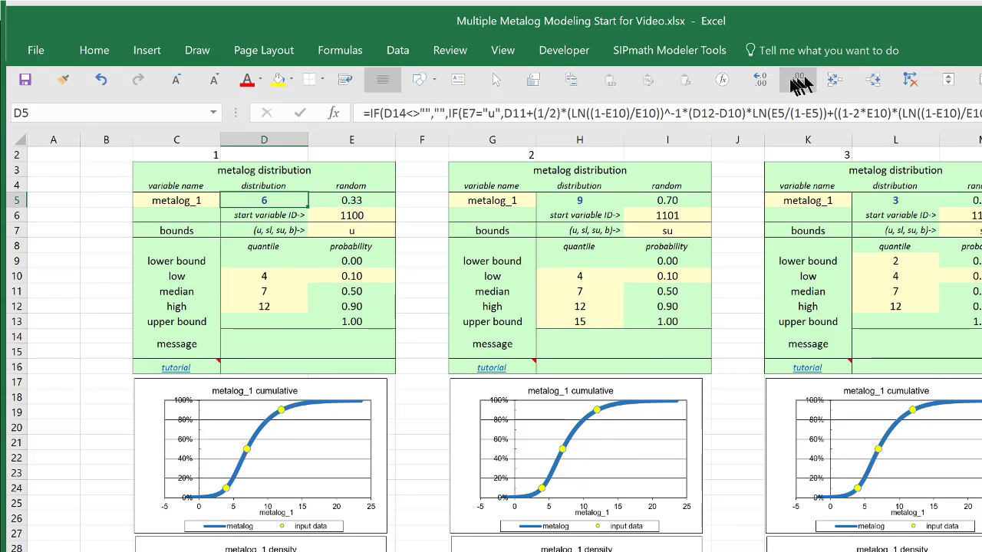
click(759, 81)
click(759, 81)
click(759, 80)
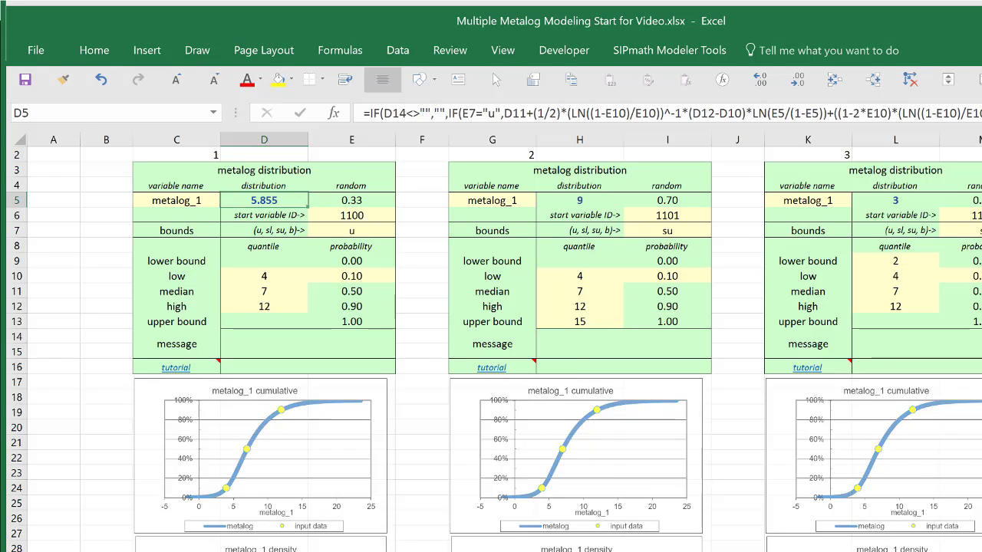
Step: Make the INDEX range in the Model sheet's D6 absolute as $D$5:$AS$5 and fill the formula down to D15
key(ctrl+Page_Up)
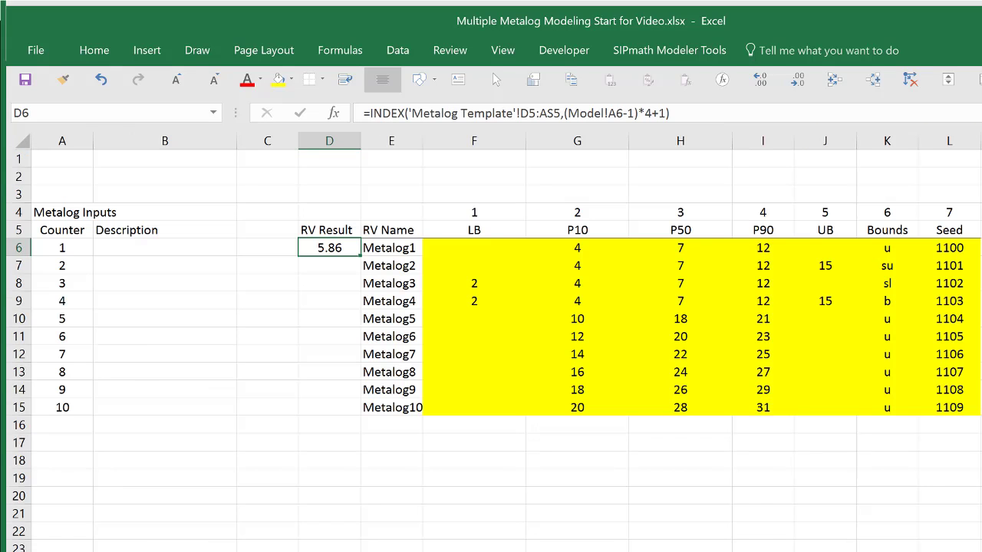
click(529, 112)
key(F4)
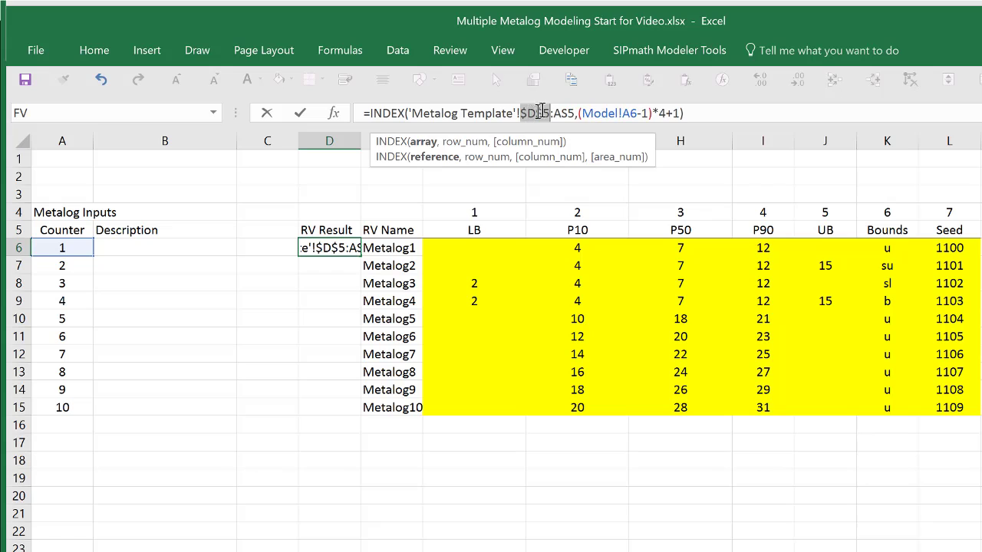
click(554, 114)
key(F4)
key(ctrl+Return)
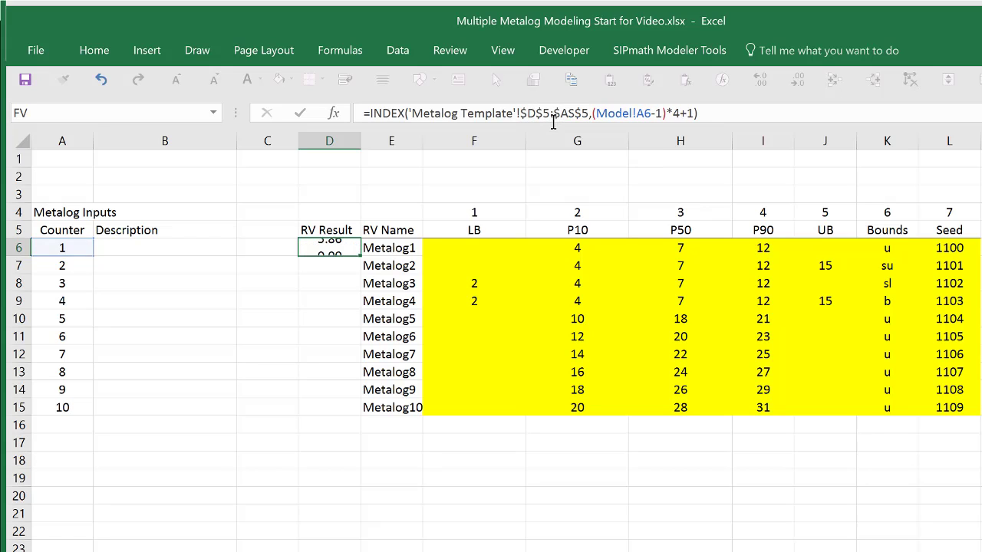
double_click(360, 256)
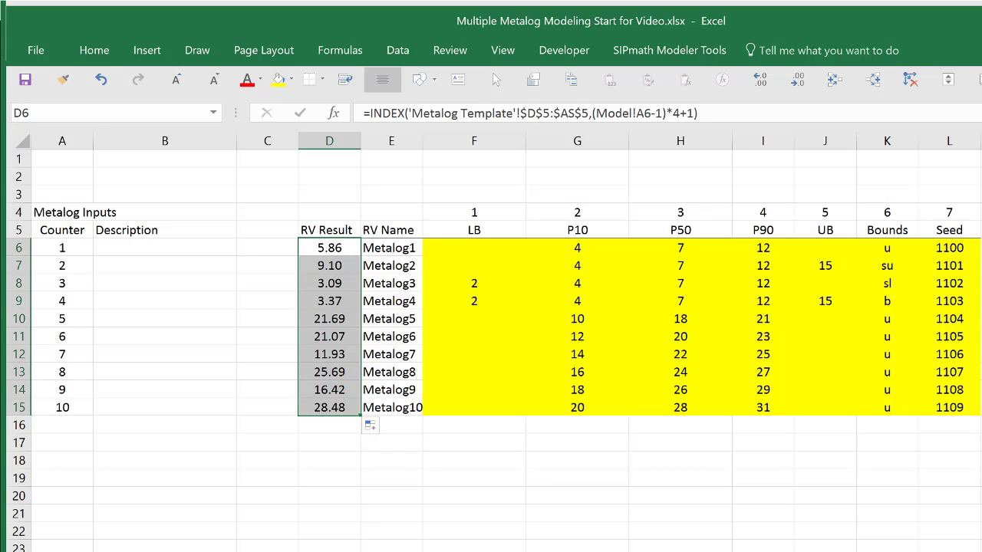
Step: Show the tenth template's distribution result in AN5 on the Metalog Template sheet with two decimal places
key(ctrl+Page_Down)
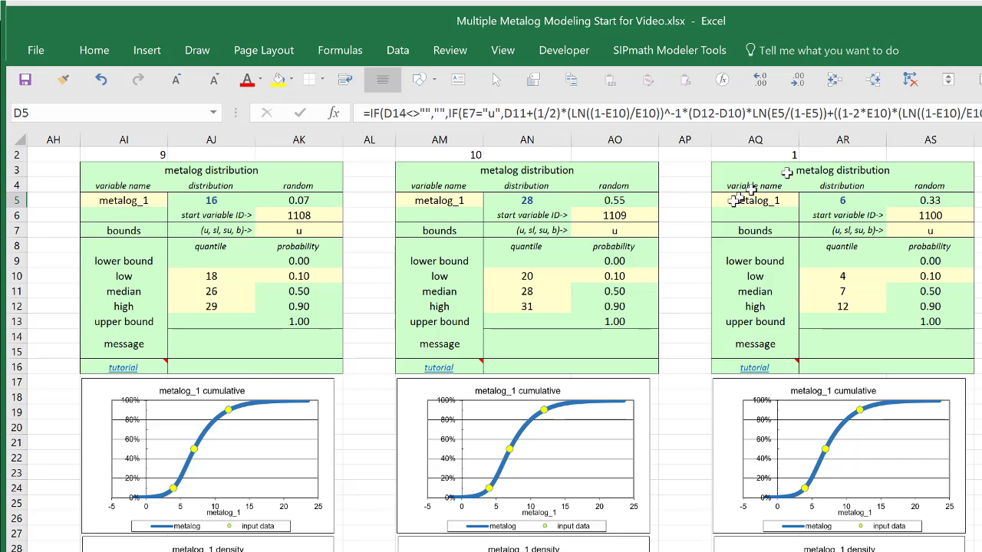
click(533, 201)
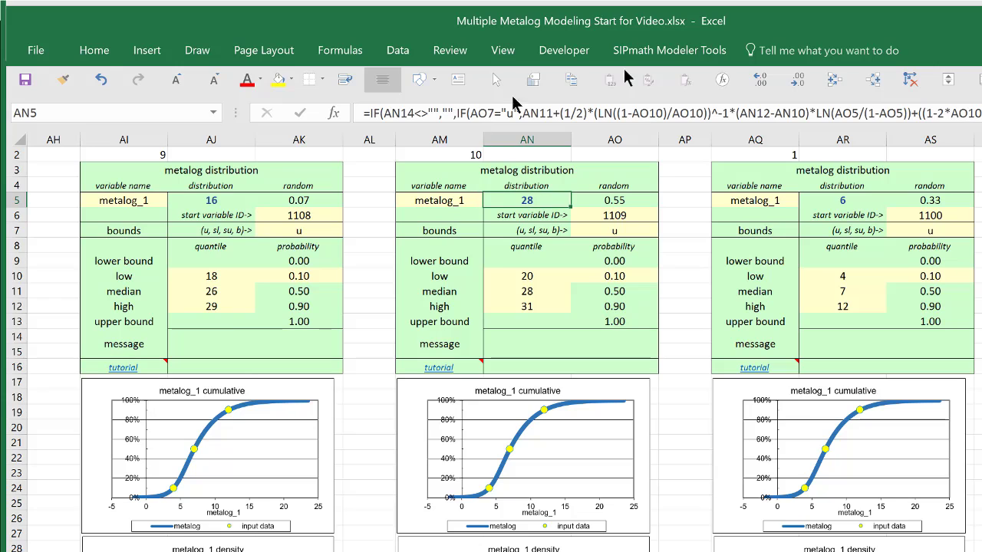
click(759, 79)
click(759, 80)
Step: Delete the surplus eleventh template in columns AQ:AS and return to the Model sheet
drag(755, 140, 956, 122)
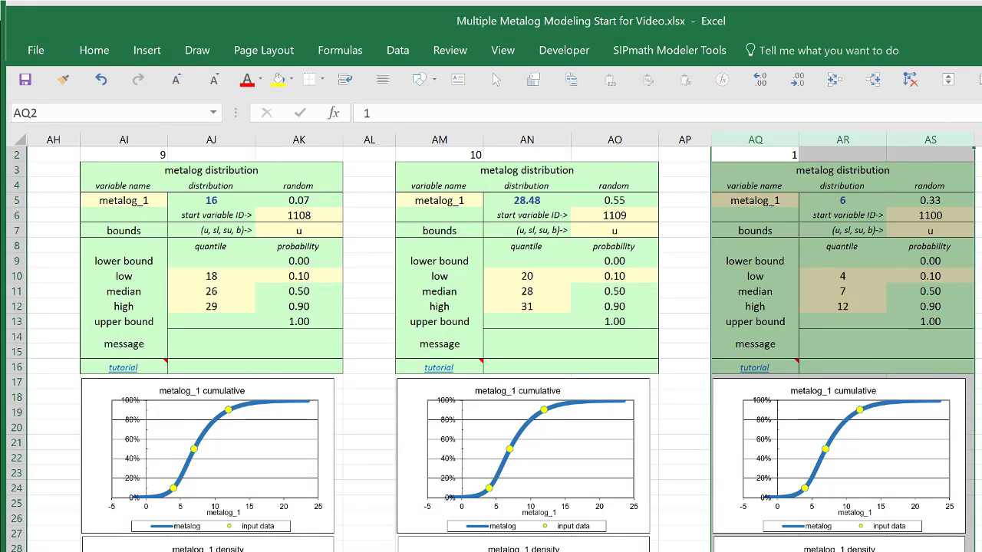
key(ctrl+minus)
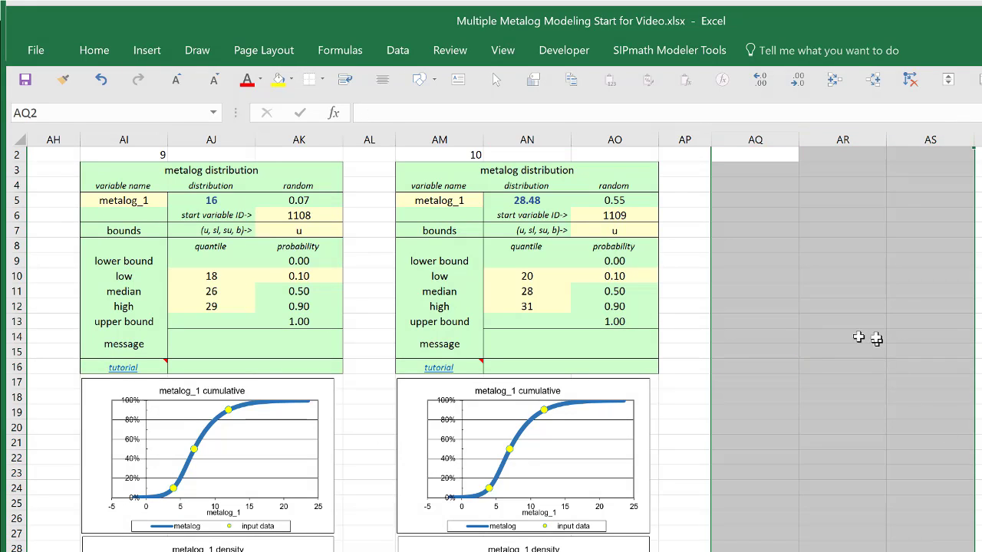
click(736, 292)
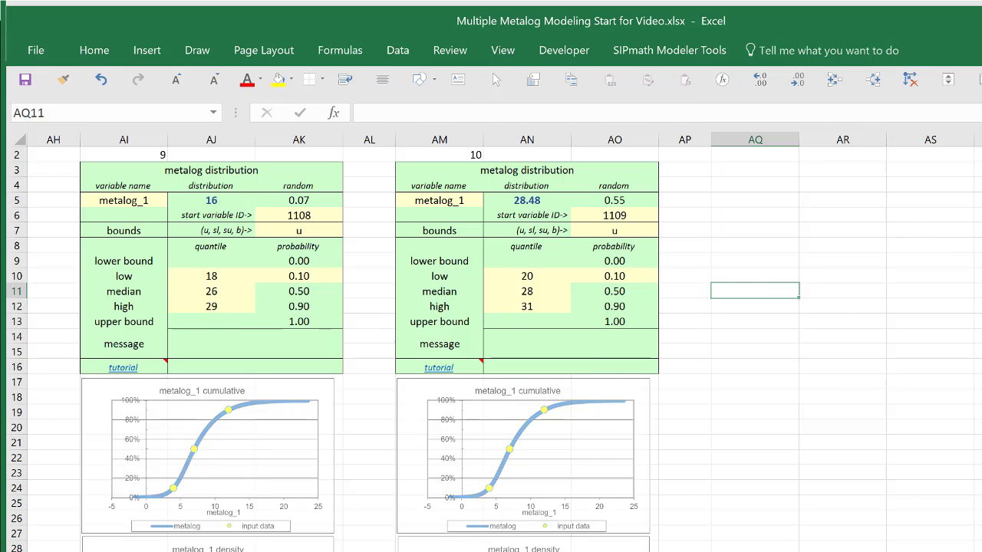
key(ctrl+Page_Up)
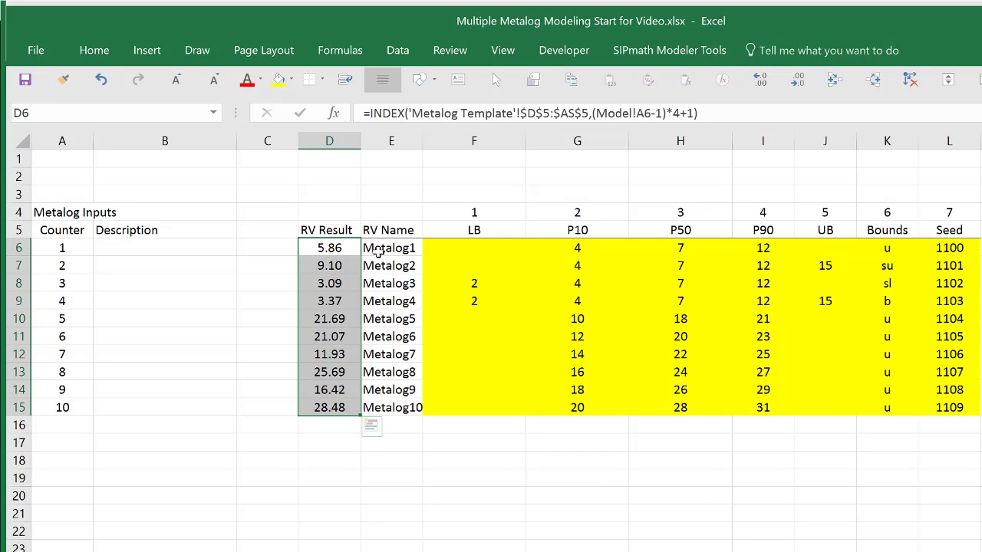